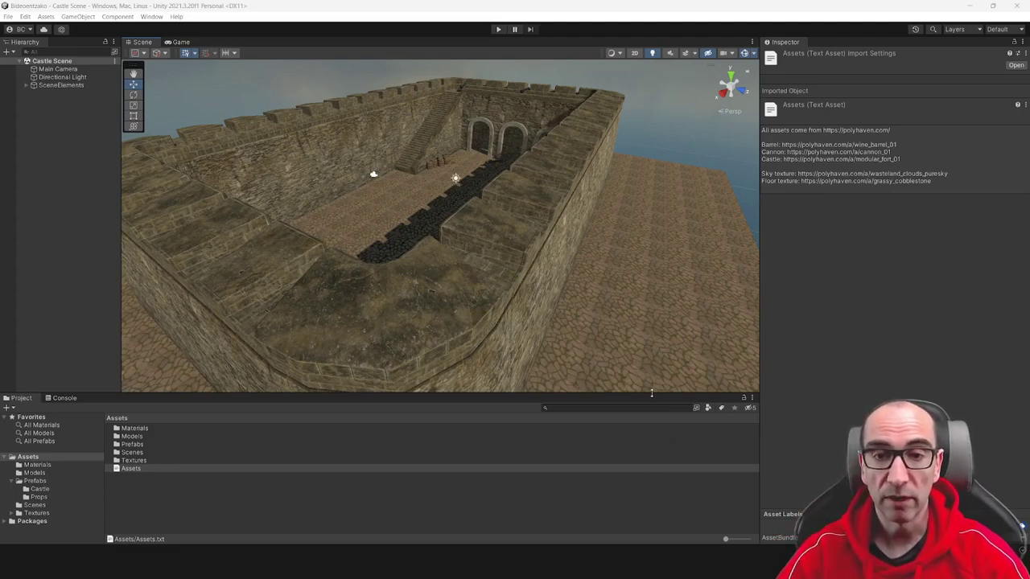
click(375, 243)
mouse_move(376, 243)
alt+mouse_down()
mouse_move(432, 260)
mouse_move(512, 252)
mouse_move(487, 239)
mouse_move(485, 256)
alt+mouse_up()
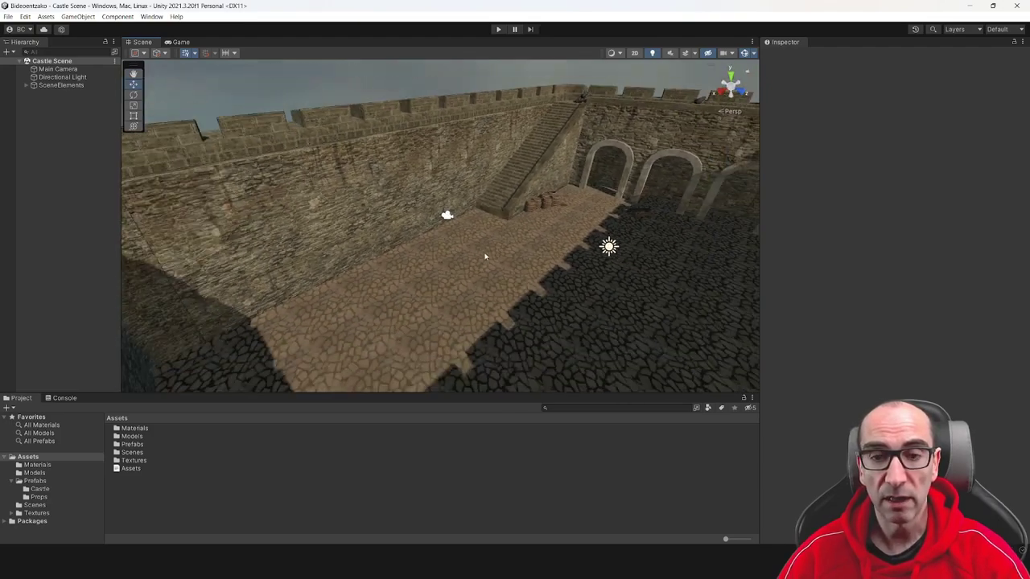
scroll(485, 256, down, 3)
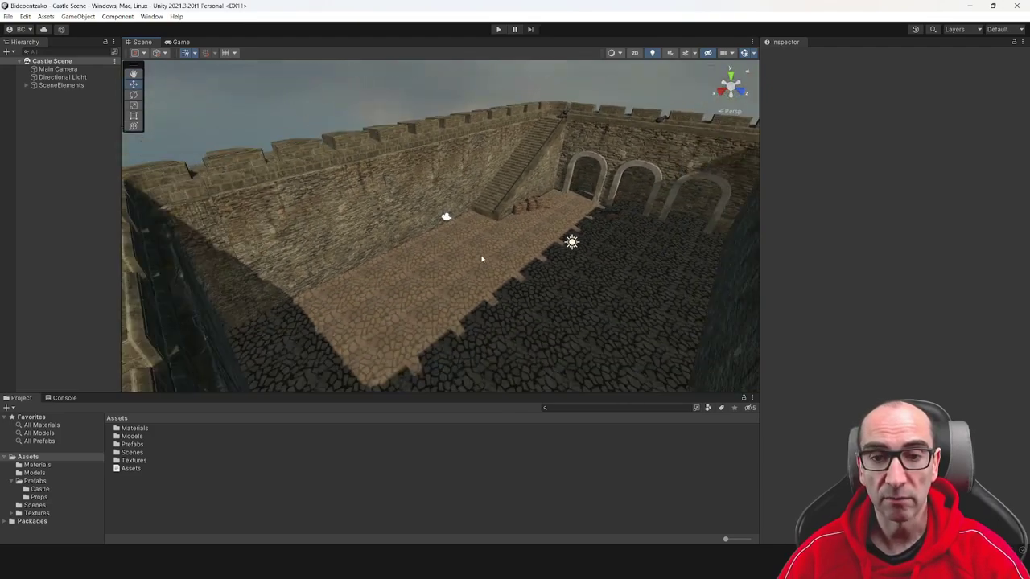
click(132, 468)
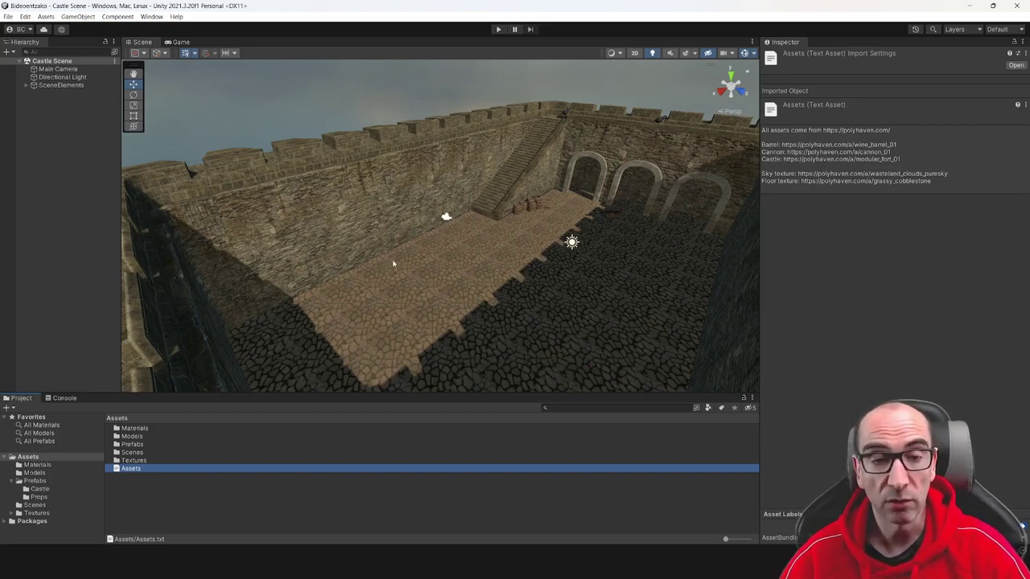
mouse_move(454, 300)
right_down()
mouse_move(480, 275)
mouse_move(444, 239)
right_up()
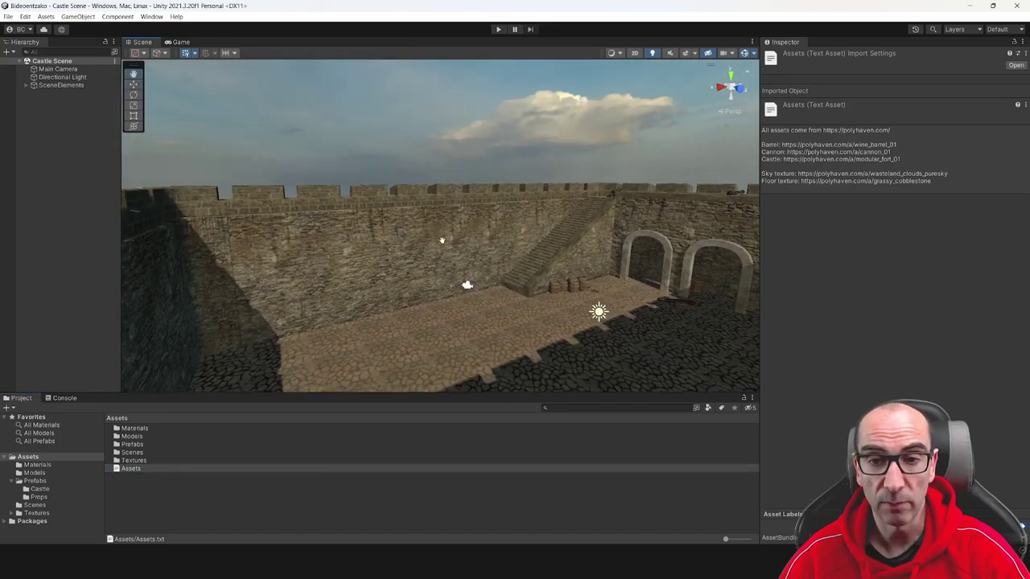
Open the Package Manager with its package list switched to the Unity Registry
click(152, 17)
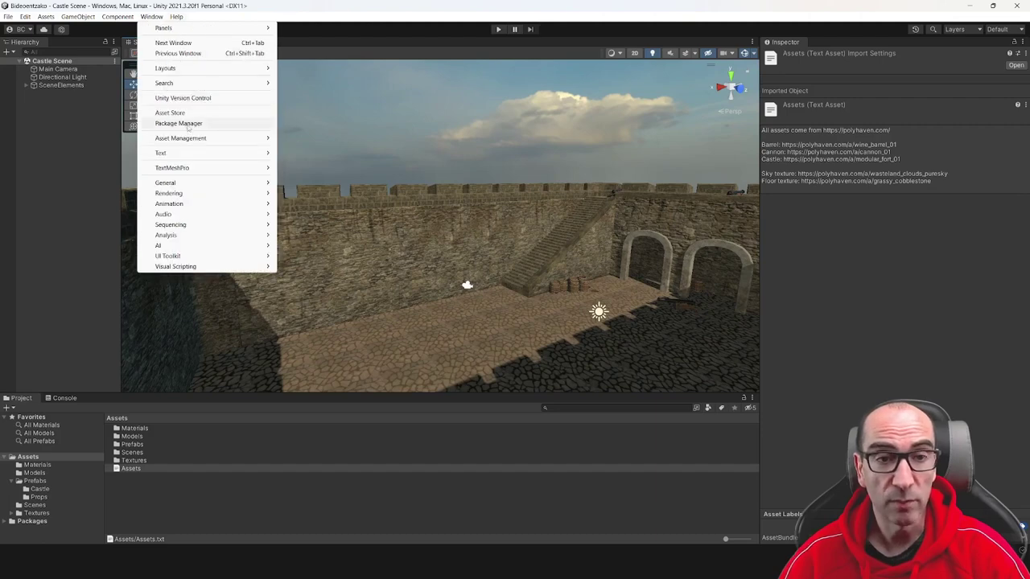
click(179, 123)
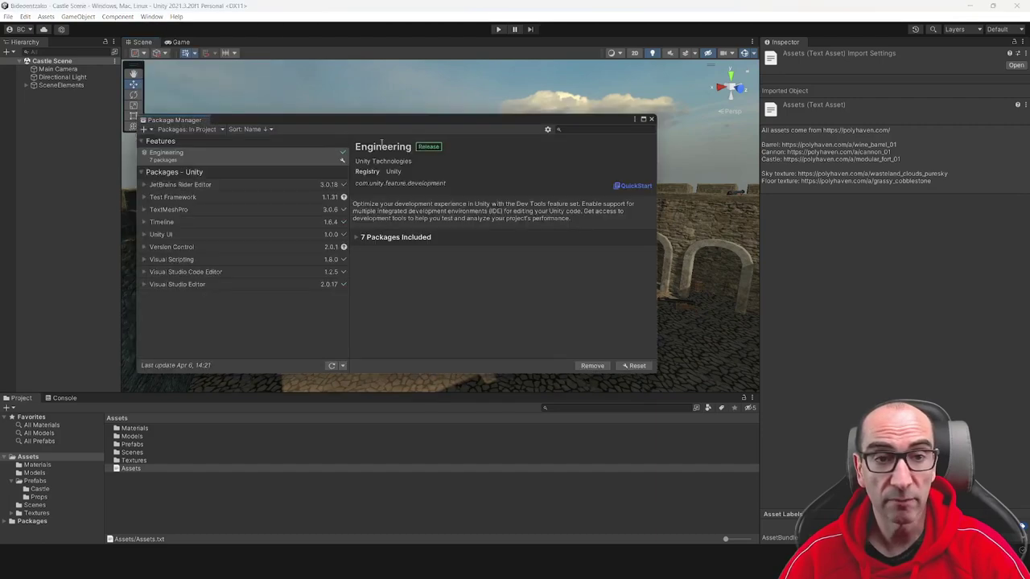
click(195, 130)
click(193, 143)
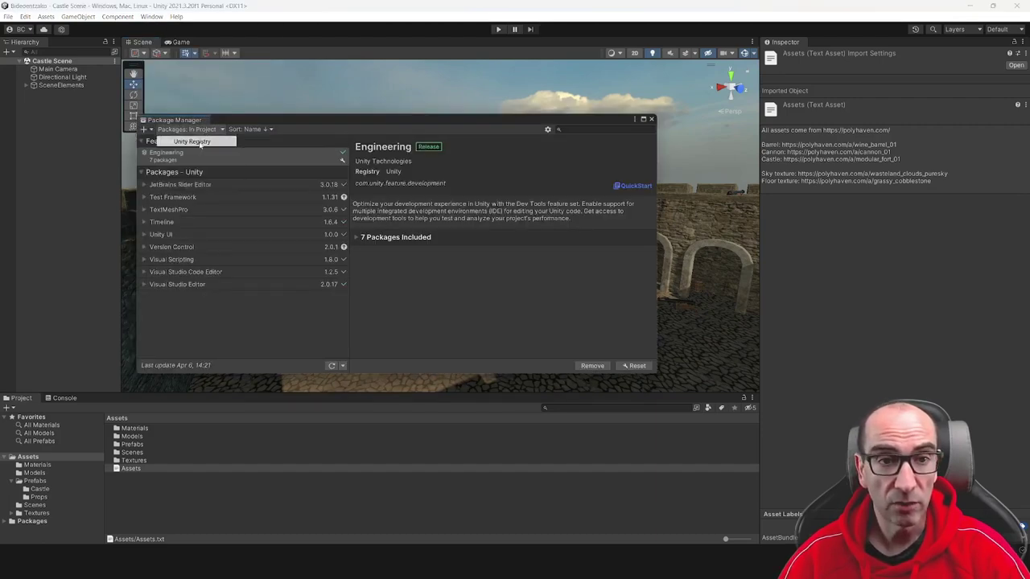
Find Universal RP, install version 12.1.10, and close the Package Manager
click(566, 129)
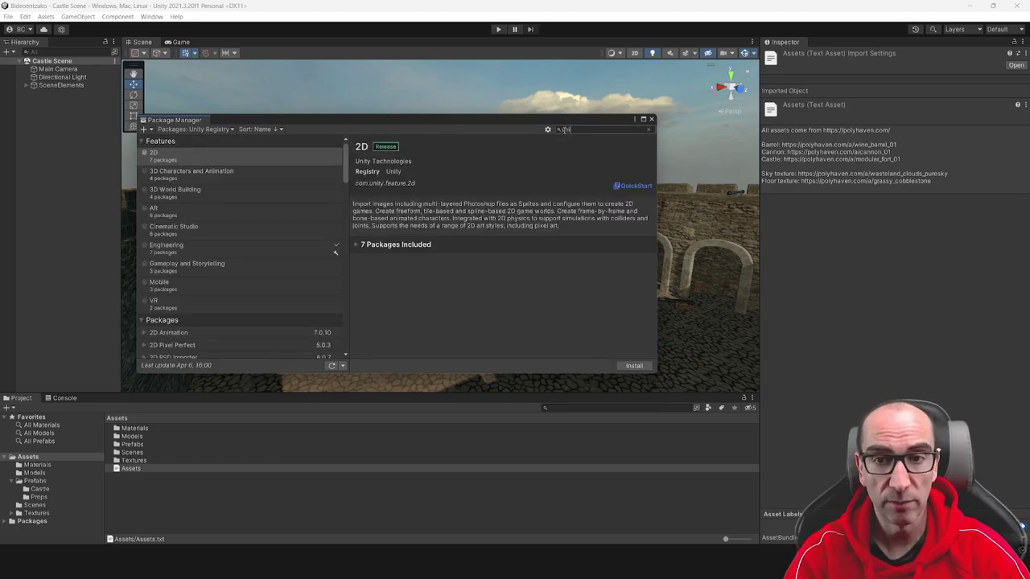
text(driversal)
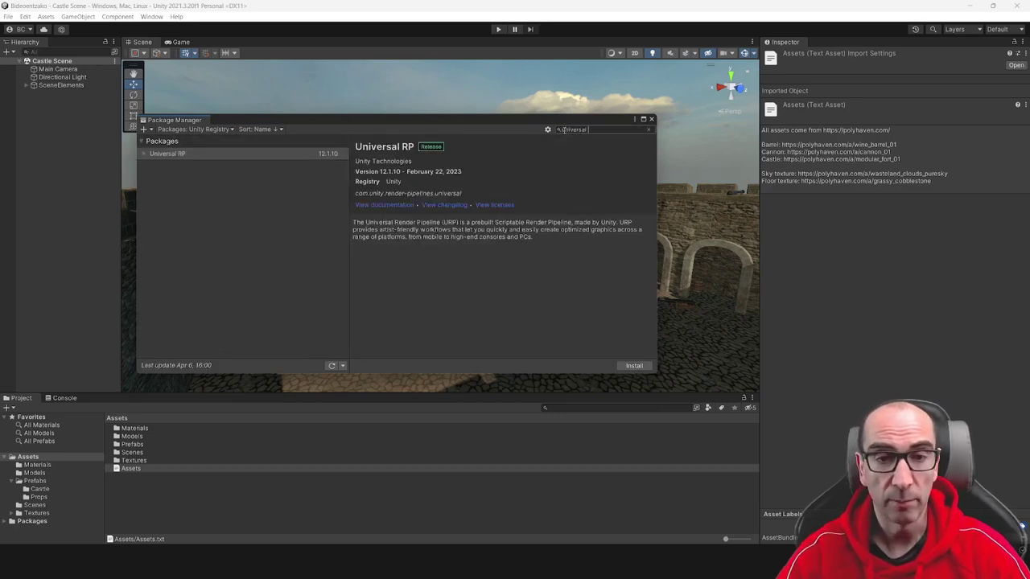
click(191, 154)
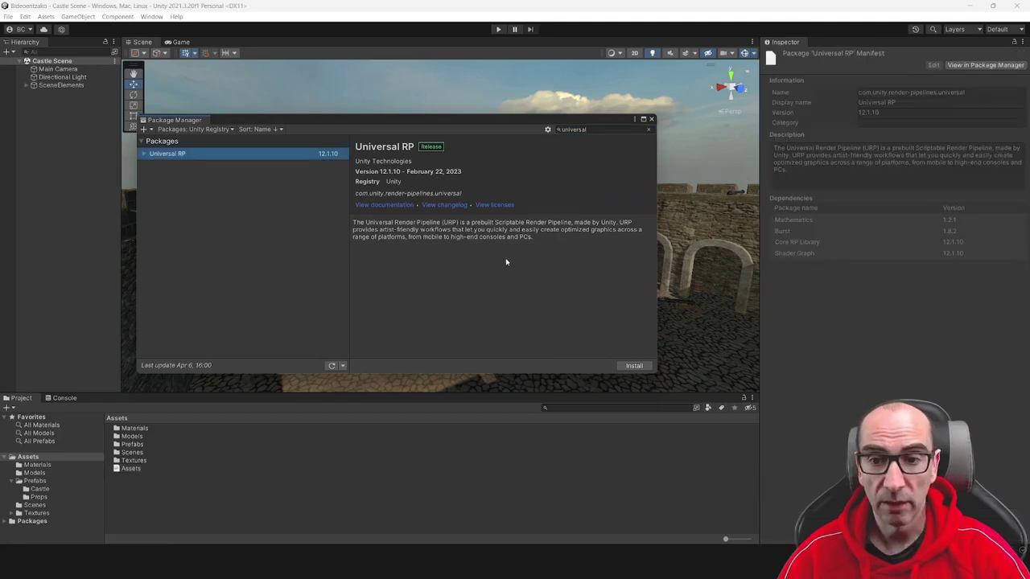
click(635, 365)
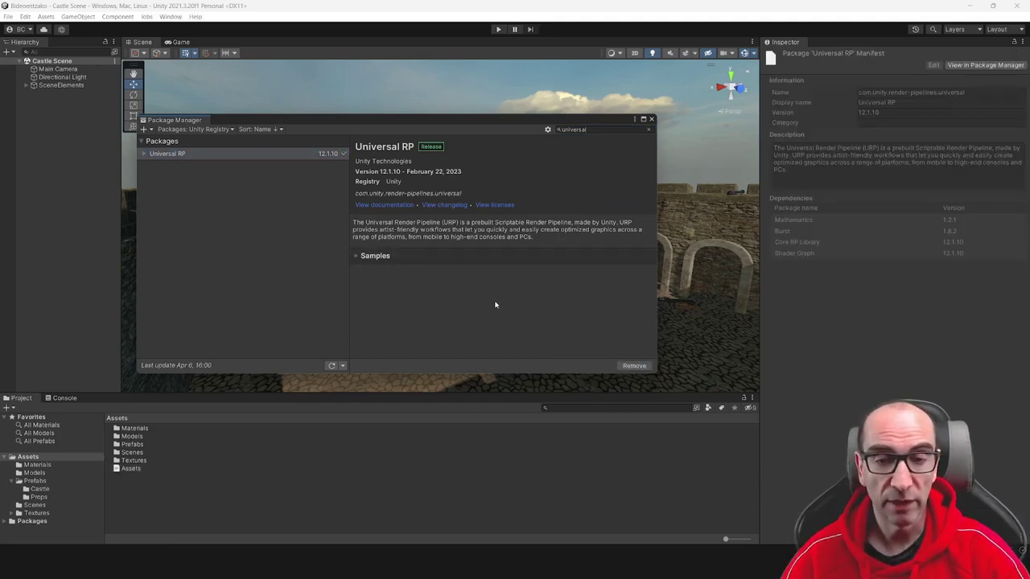
click(355, 256)
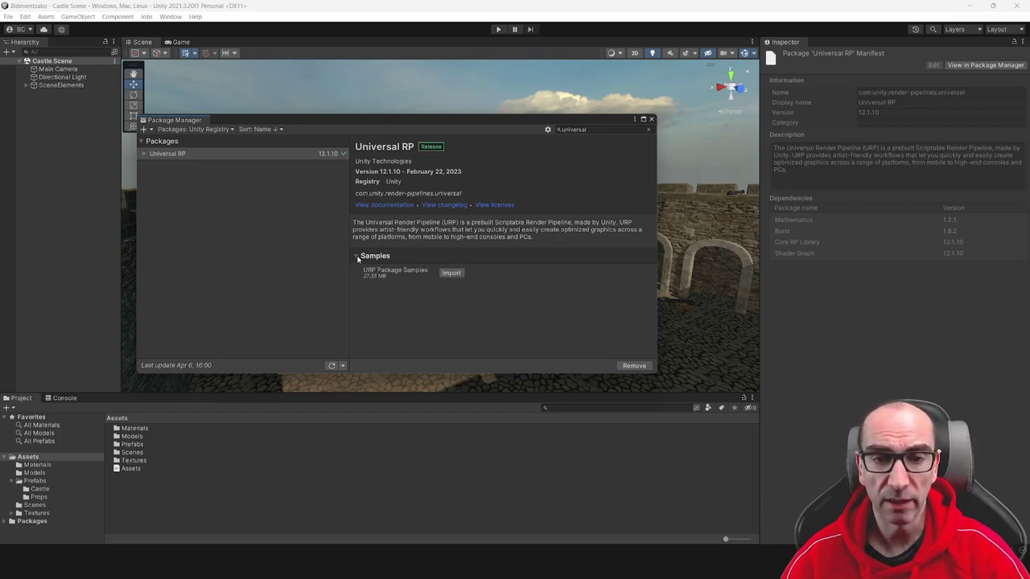
click(358, 258)
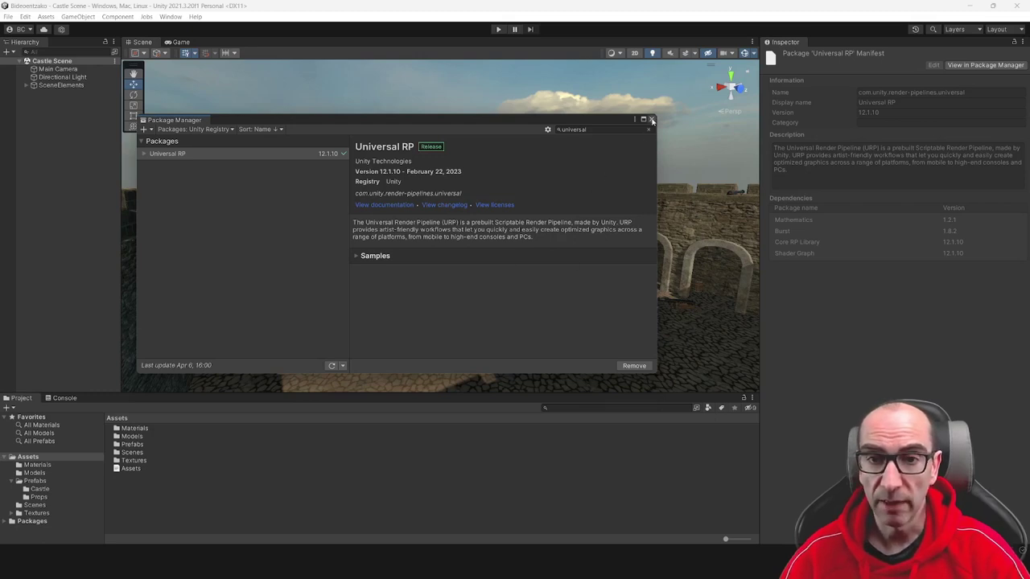
click(652, 119)
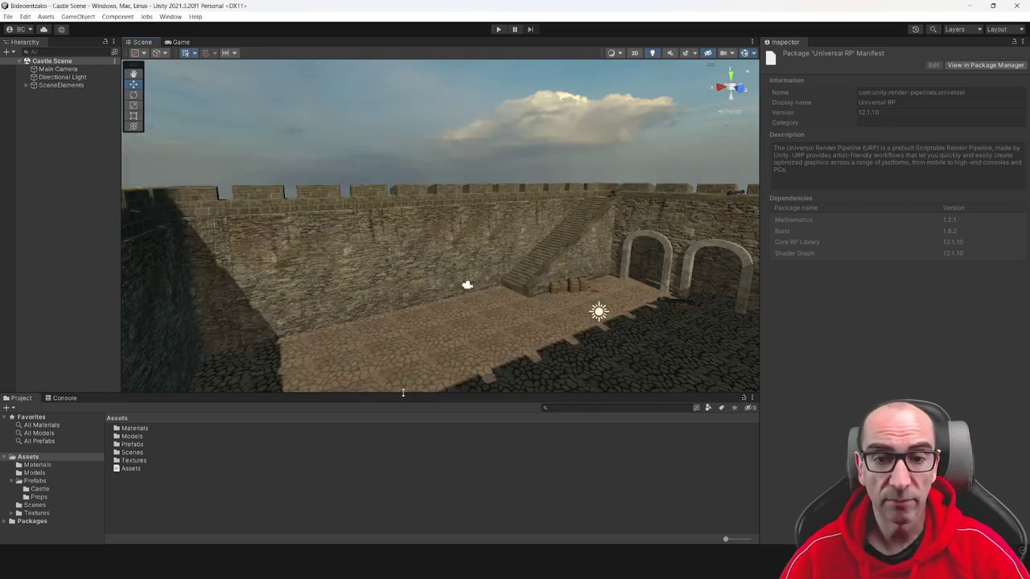
Create a URP Asset (with Universal Renderer) in the Assets folder and name it URP
drag(404, 393, 405, 361)
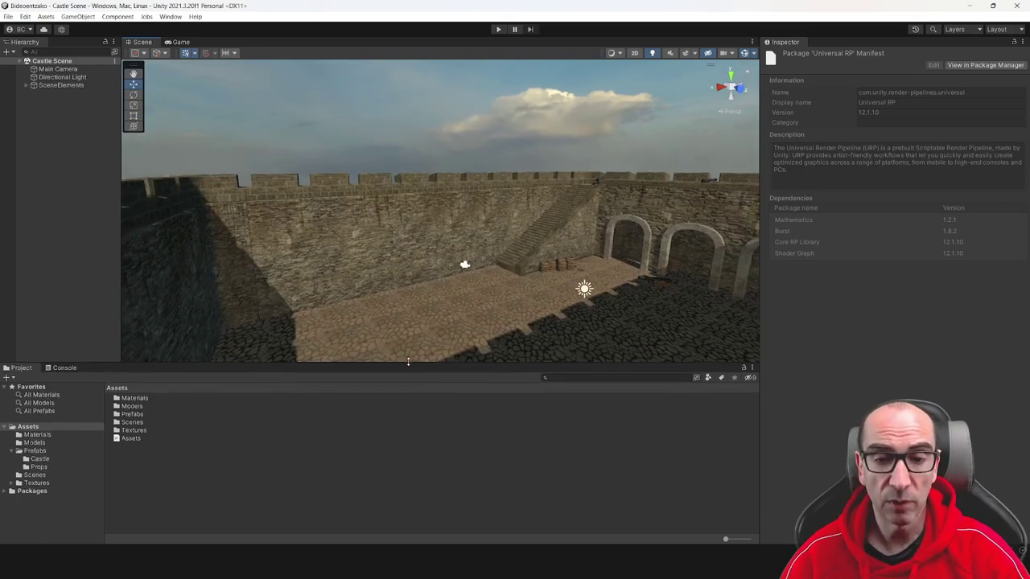
right_click(157, 476)
mouse_move(197, 220)
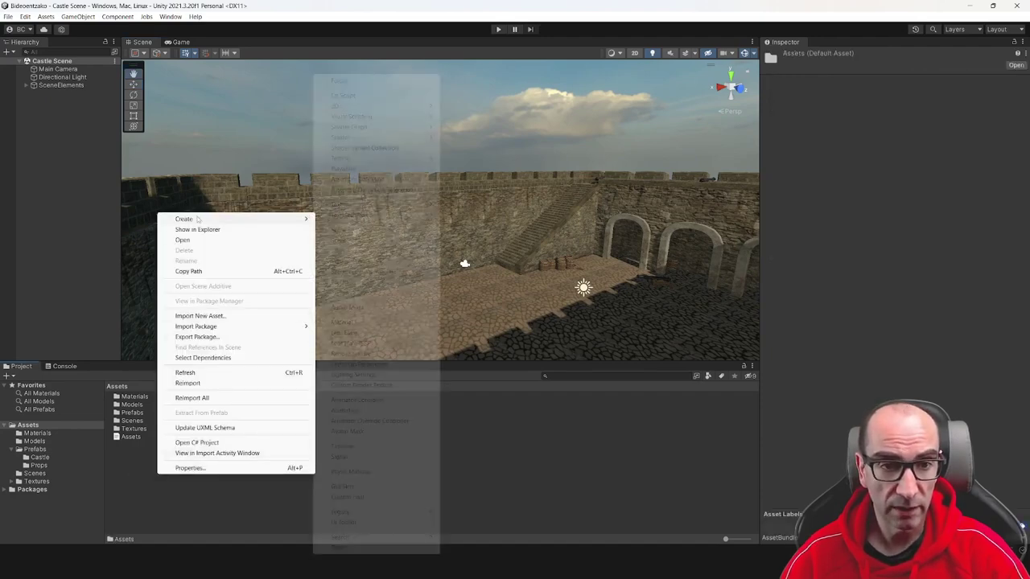
mouse_move(350, 472)
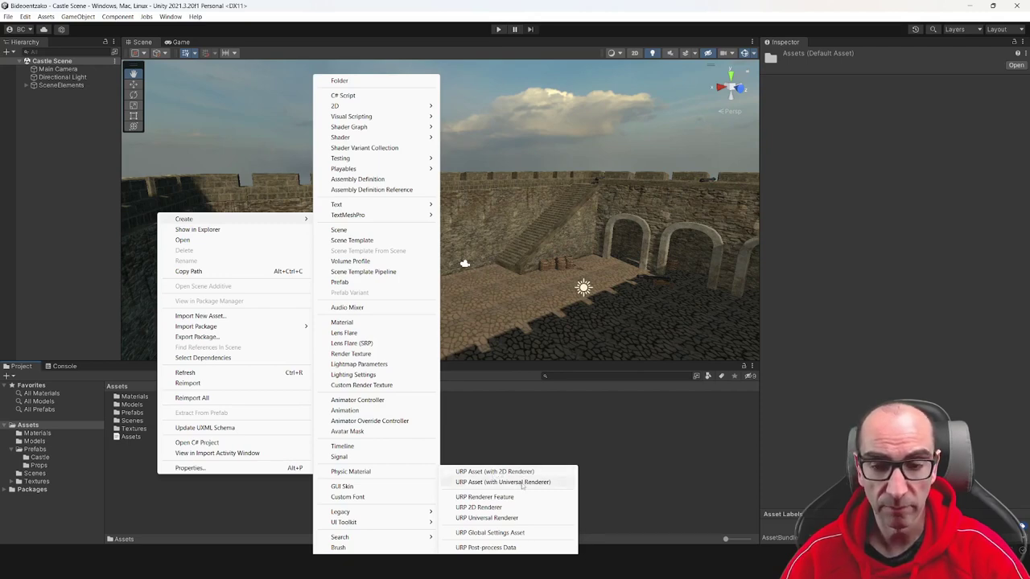
click(522, 482)
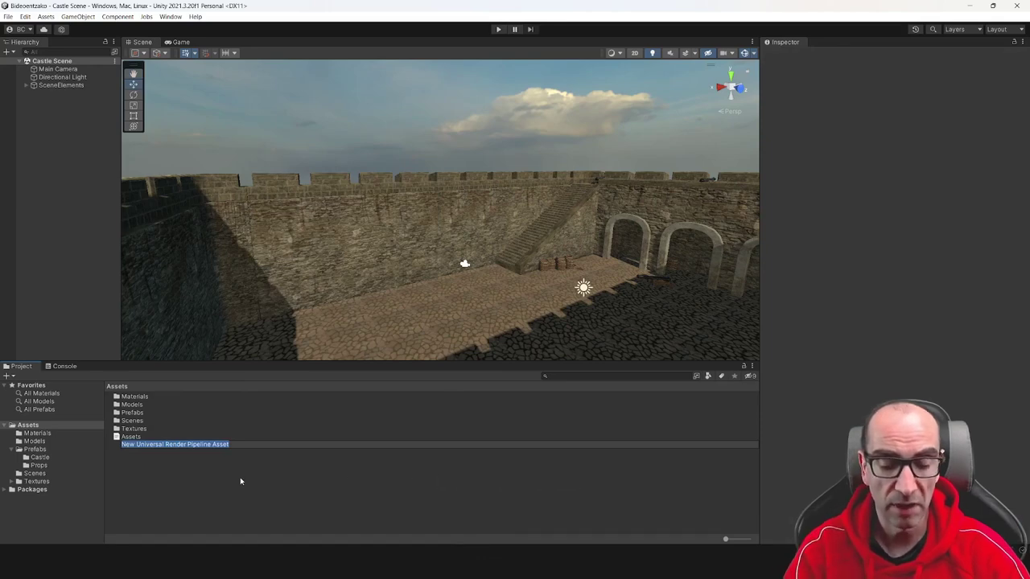
text(URP)
key(Return)
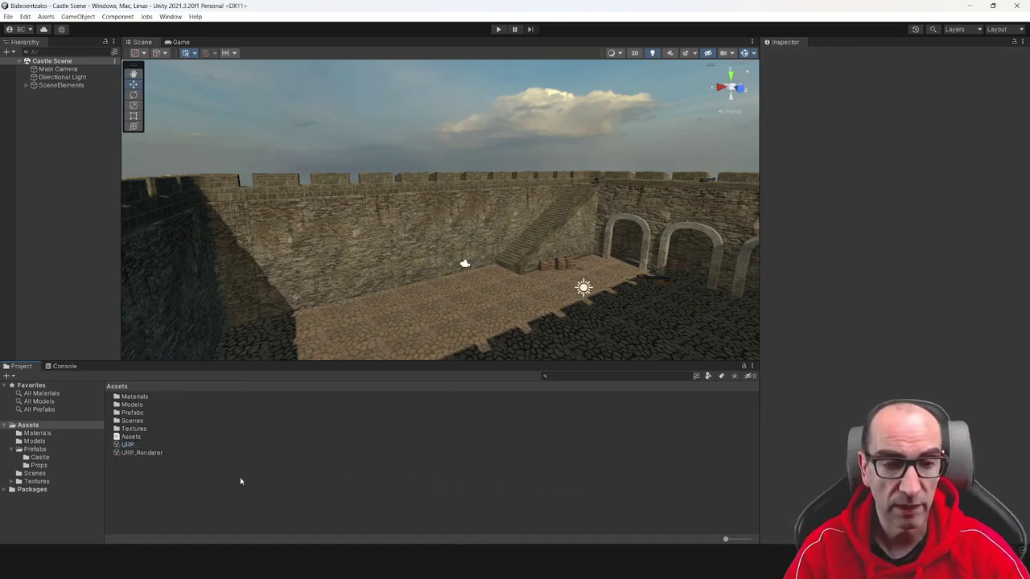
Inspect the URP asset and its URP_Renderer data, ending back on URP's settings
click(136, 446)
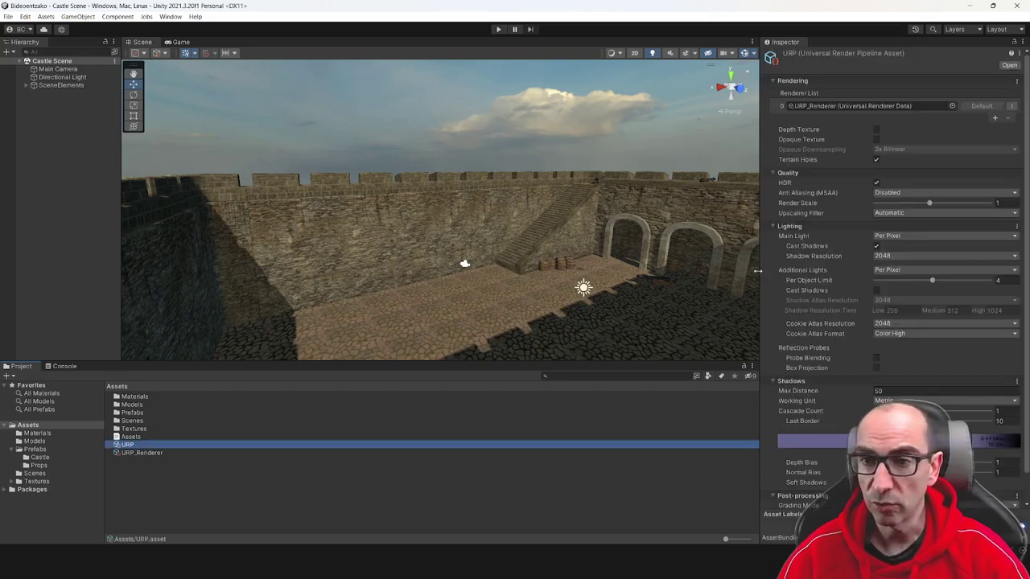
drag(757, 271, 722, 271)
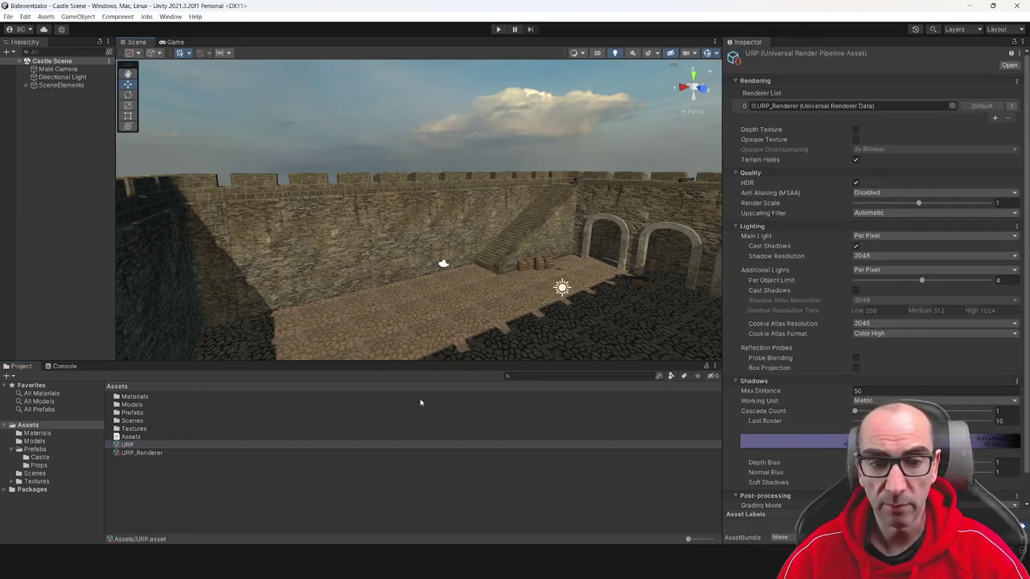
click(144, 453)
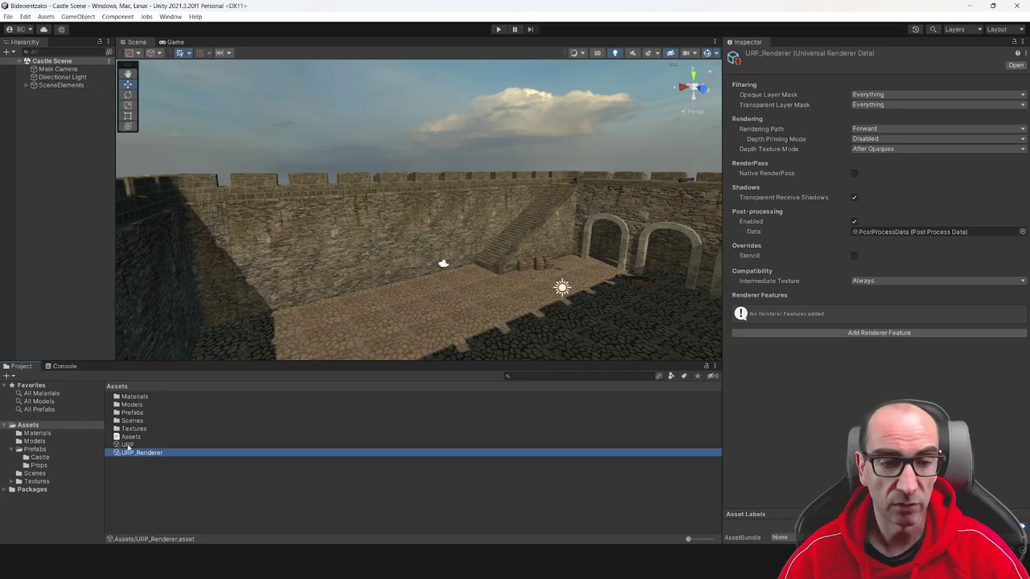
click(126, 445)
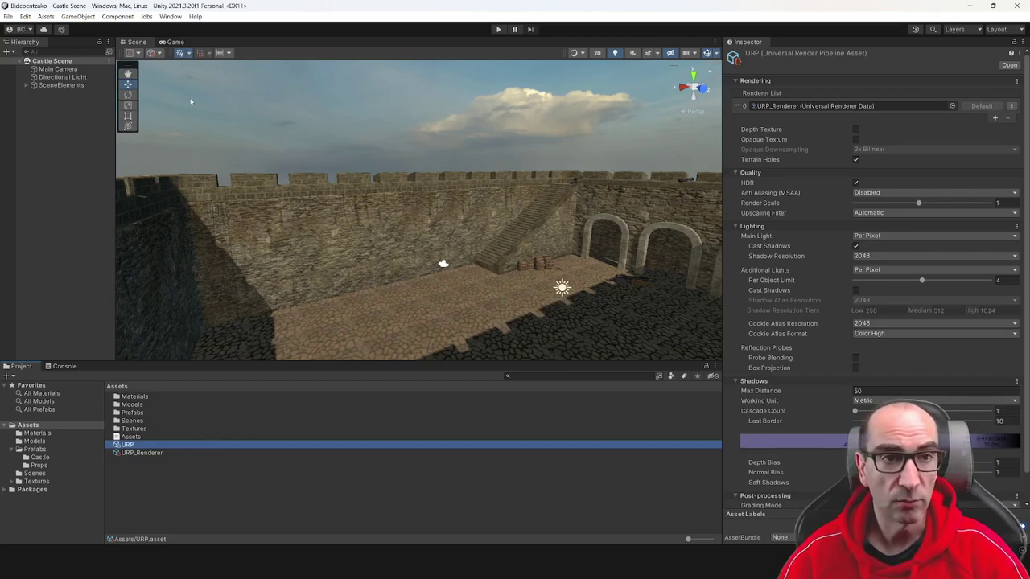
Open Project Settings on the Graphics page, where Scriptable Render Pipeline reads None
click(11, 19)
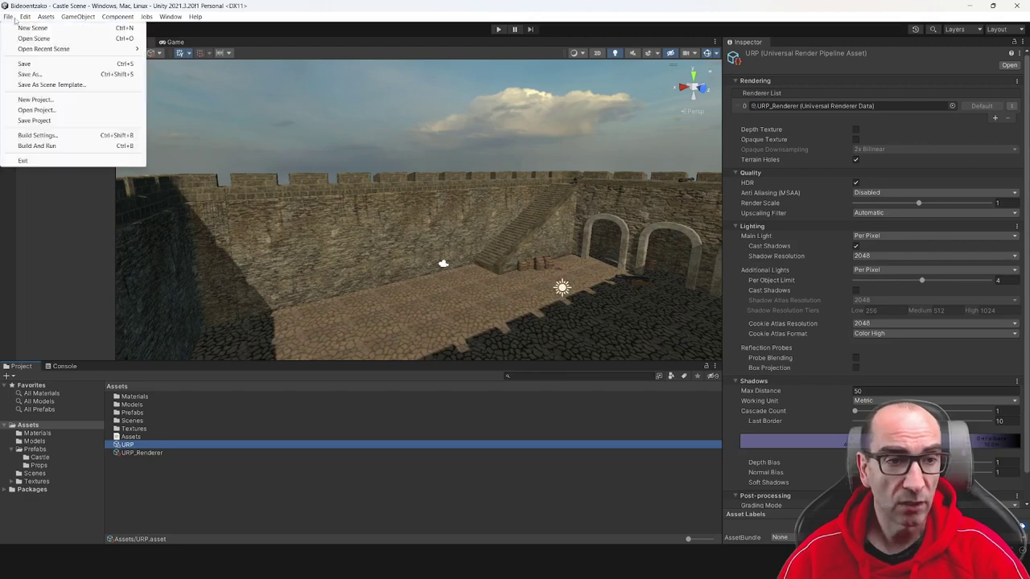
mouse_move(26, 16)
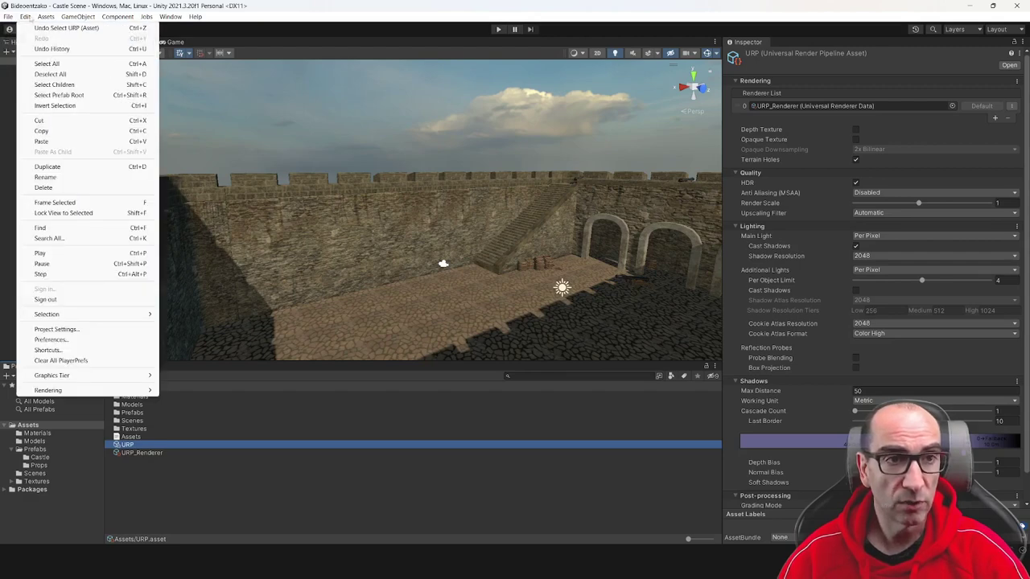
click(78, 330)
mouse_move(501, 192)
mouse_down()
mouse_move(363, 132)
mouse_move(695, 80)
mouse_move(788, 42)
mouse_up()
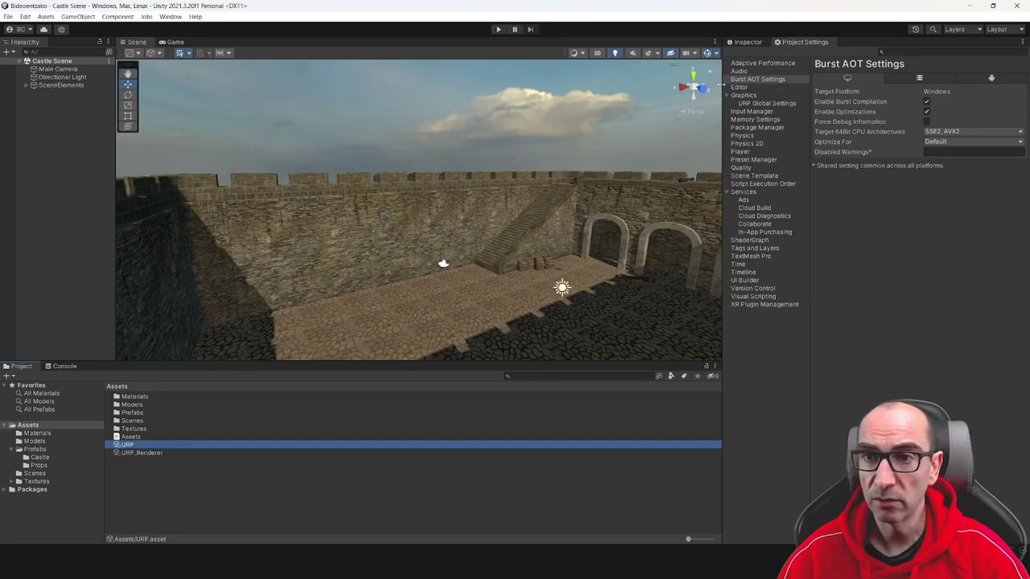
drag(722, 83, 648, 84)
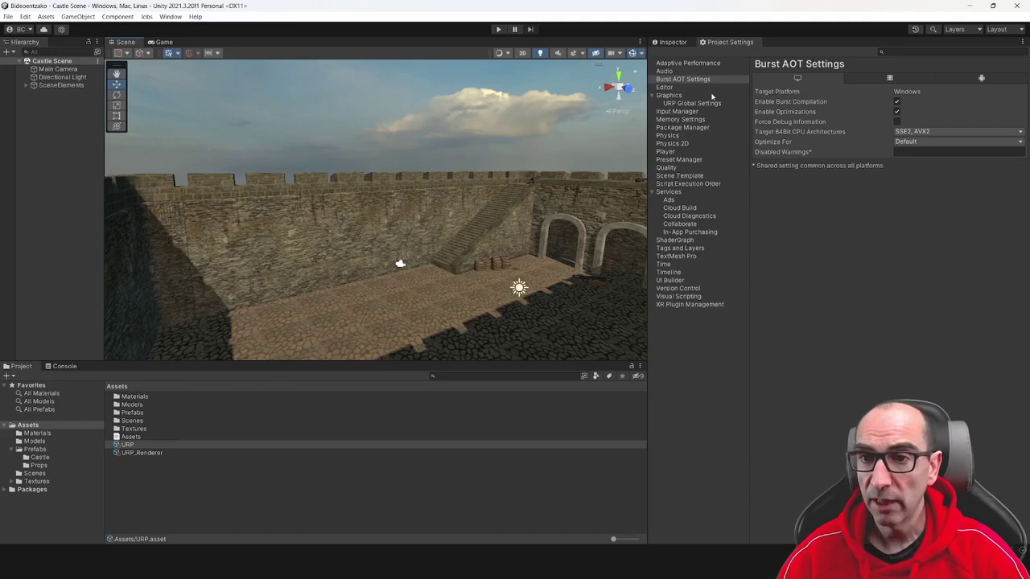
click(676, 96)
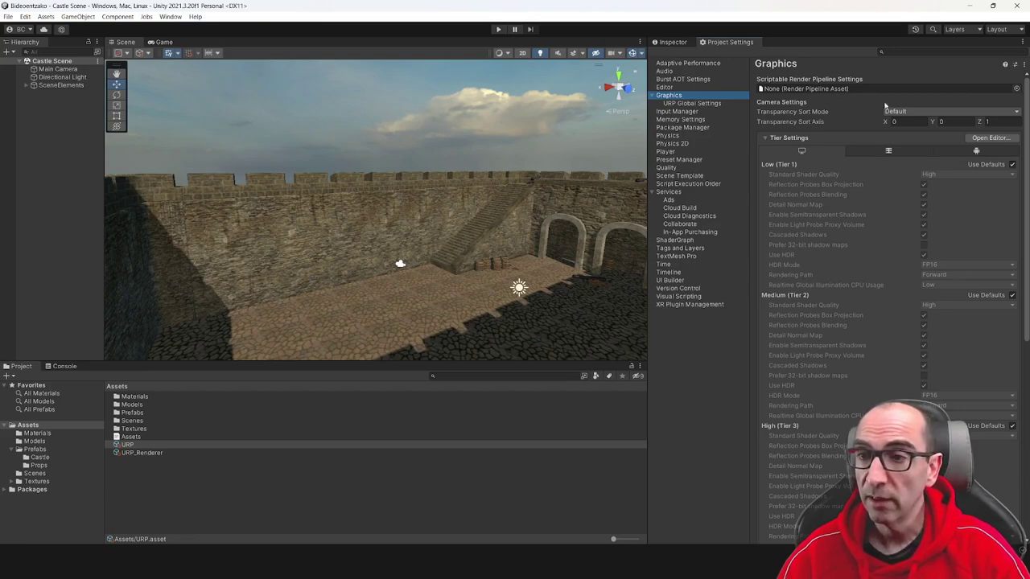
Assign URP as the Scriptable Render Pipeline Settings and confirm the switch
click(1017, 91)
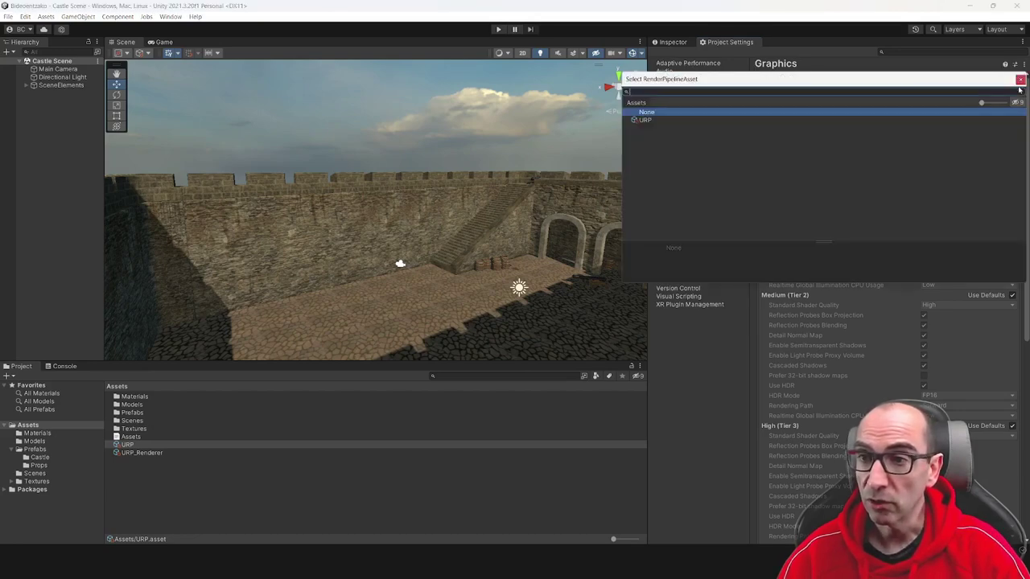
click(648, 120)
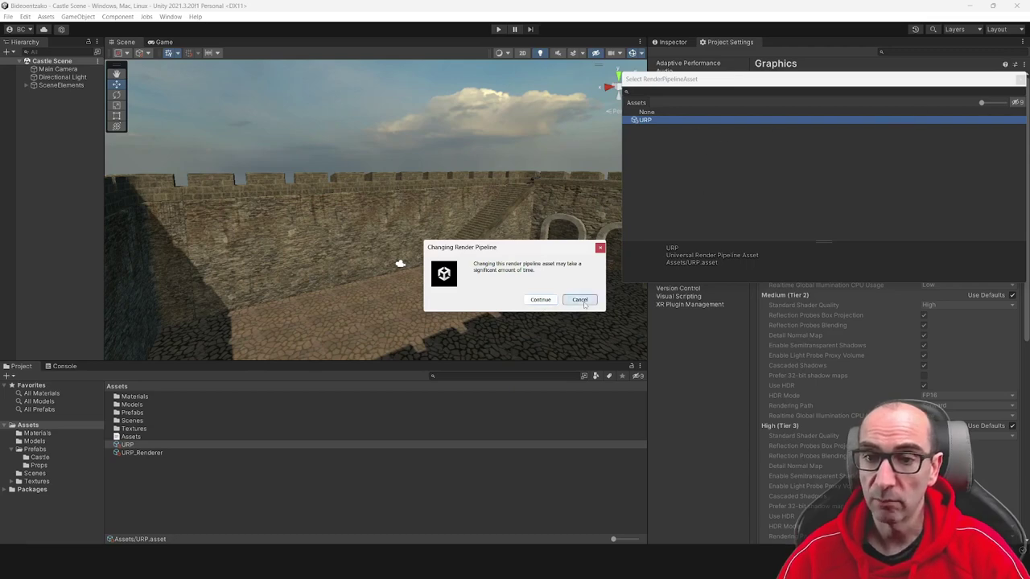
click(579, 299)
click(1017, 90)
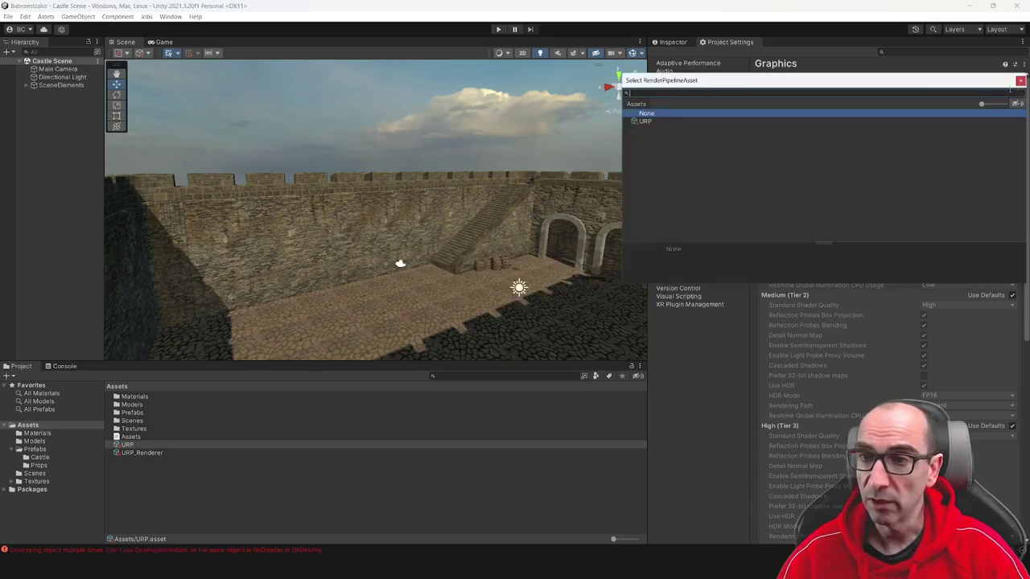
click(660, 122)
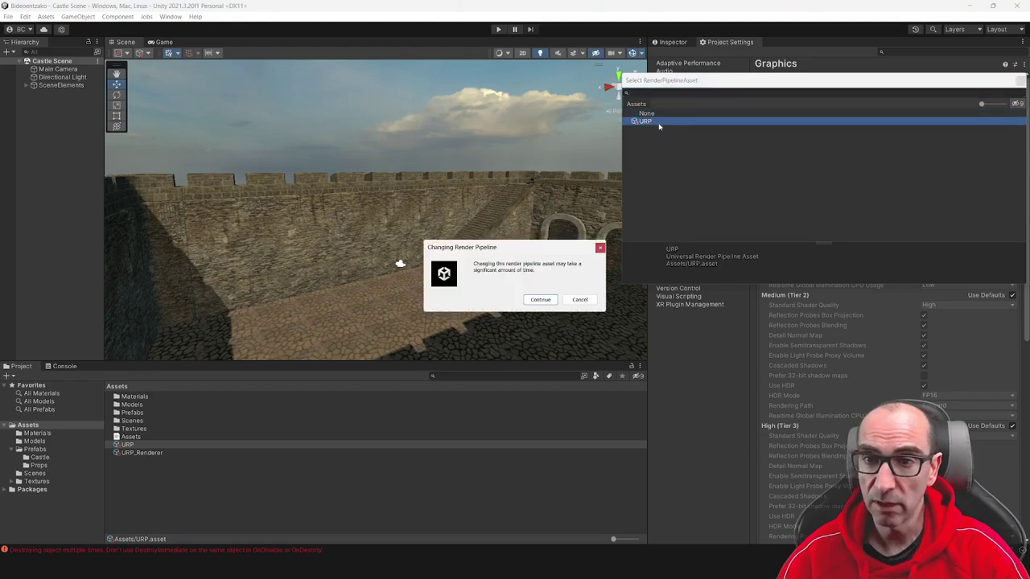
click(543, 300)
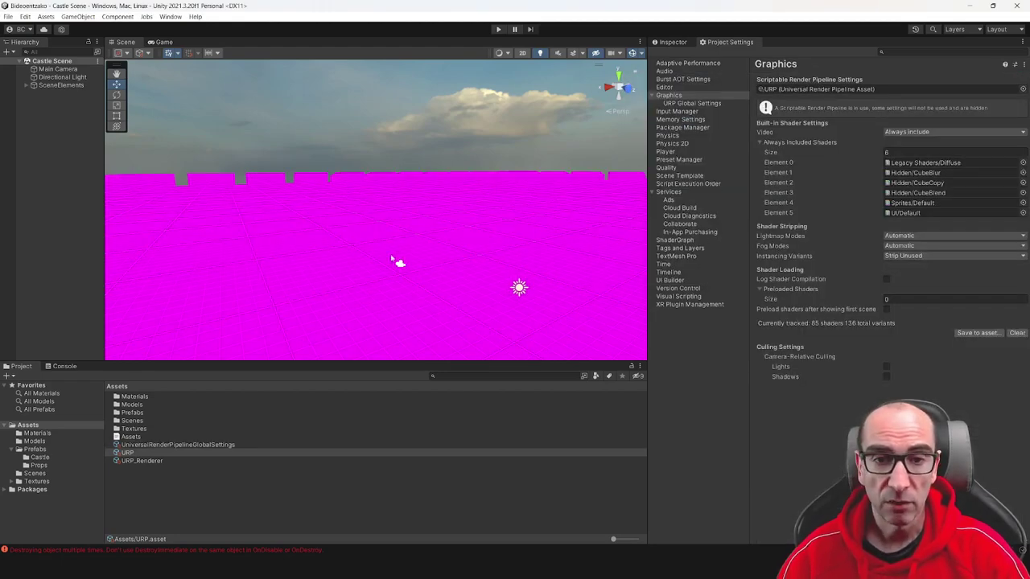
Clear the logged errors and select the magenta floor in the Scene view
right_drag(392, 259, 483, 287)
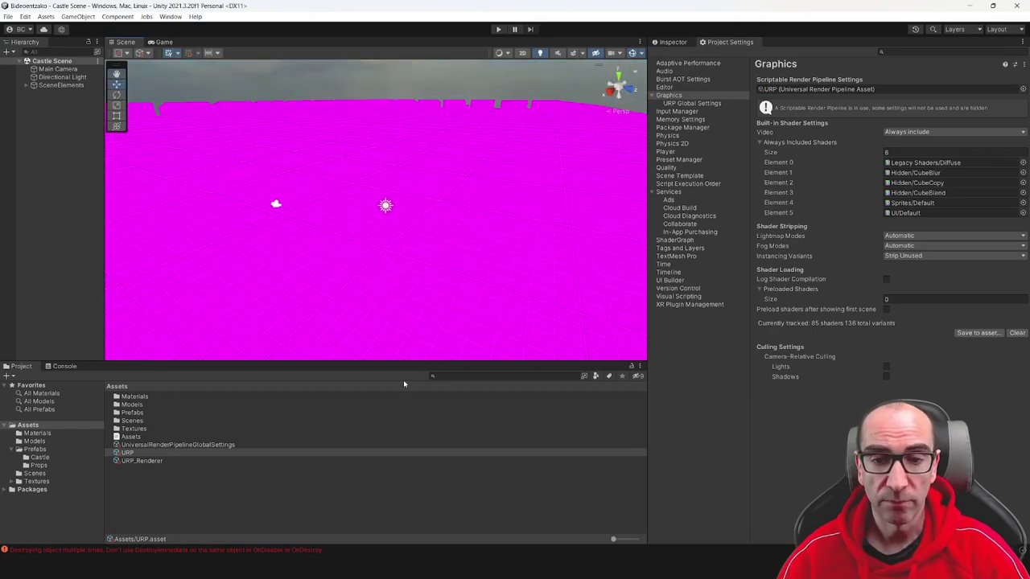
drag(403, 359, 374, 371)
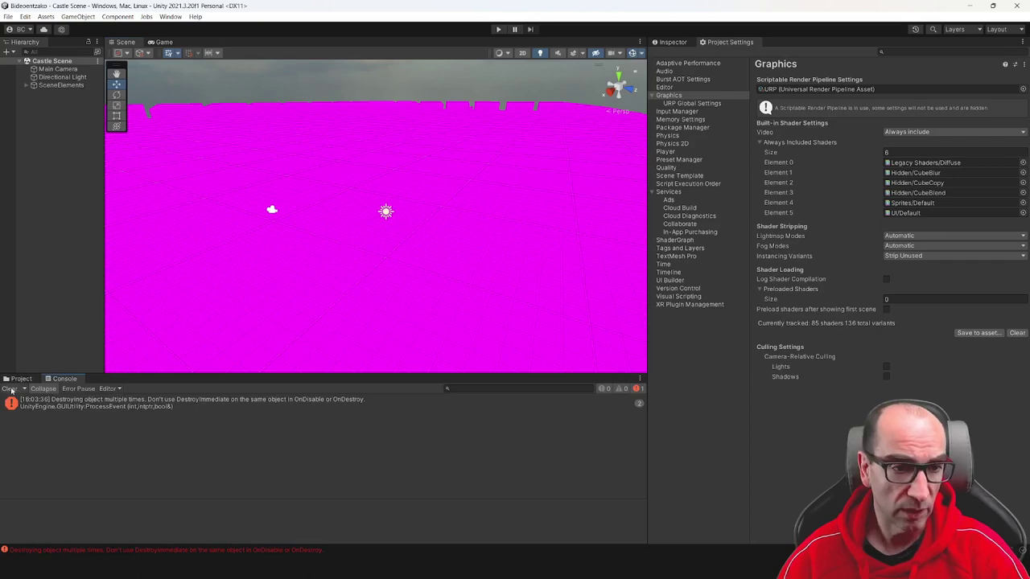
click(10, 389)
click(21, 378)
mouse_move(440, 247)
right_down()
mouse_move(420, 230)
mouse_move(434, 258)
mouse_move(480, 254)
right_up()
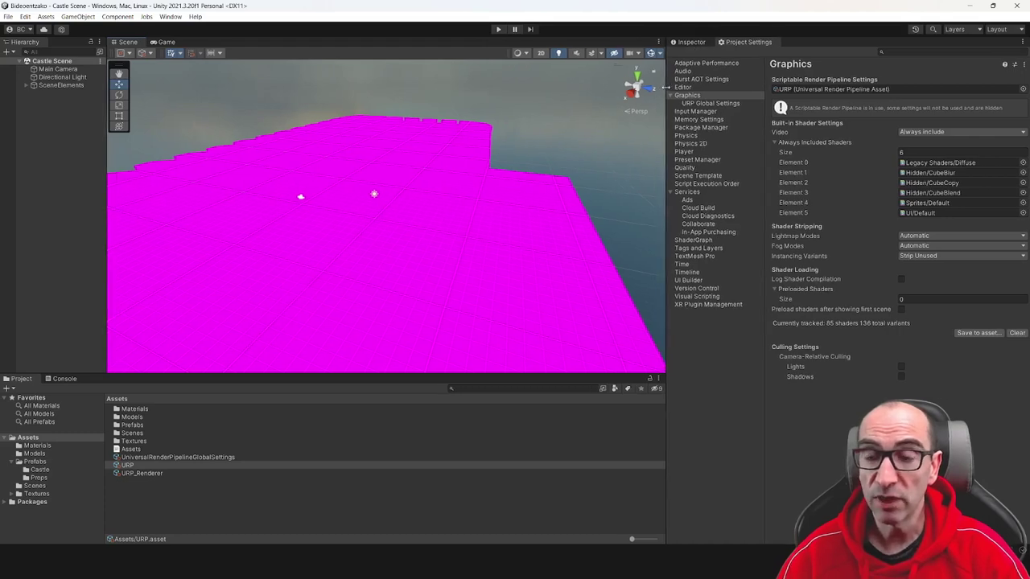
drag(646, 88, 677, 90)
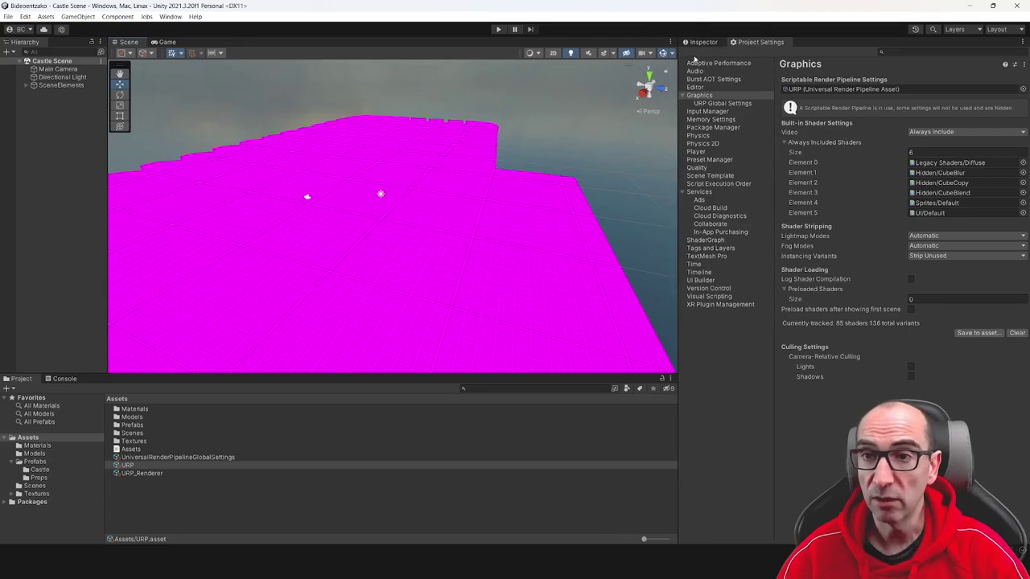
click(550, 240)
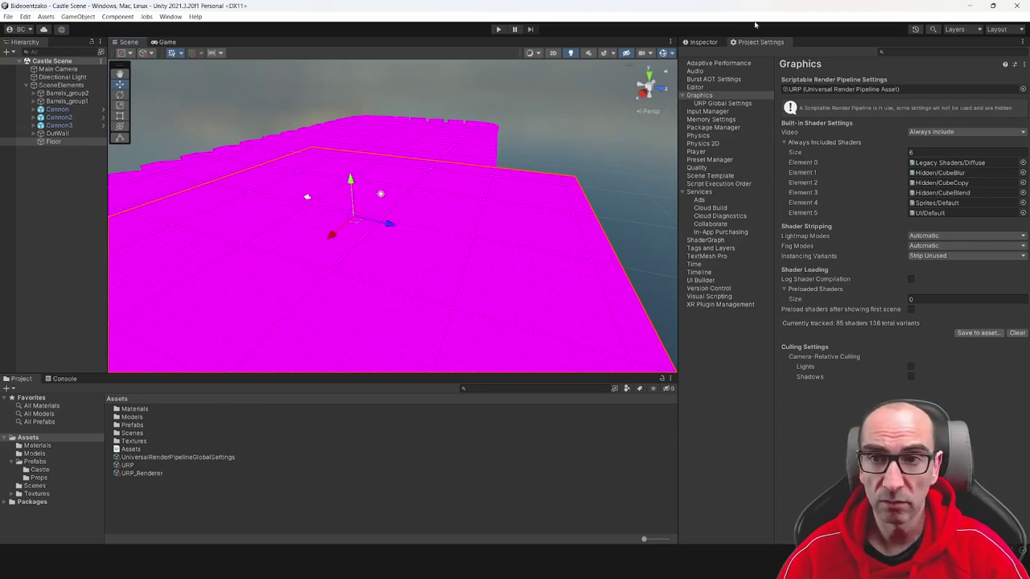
Show the floor in the Inspector and open the Shader list of its Floor material
click(700, 42)
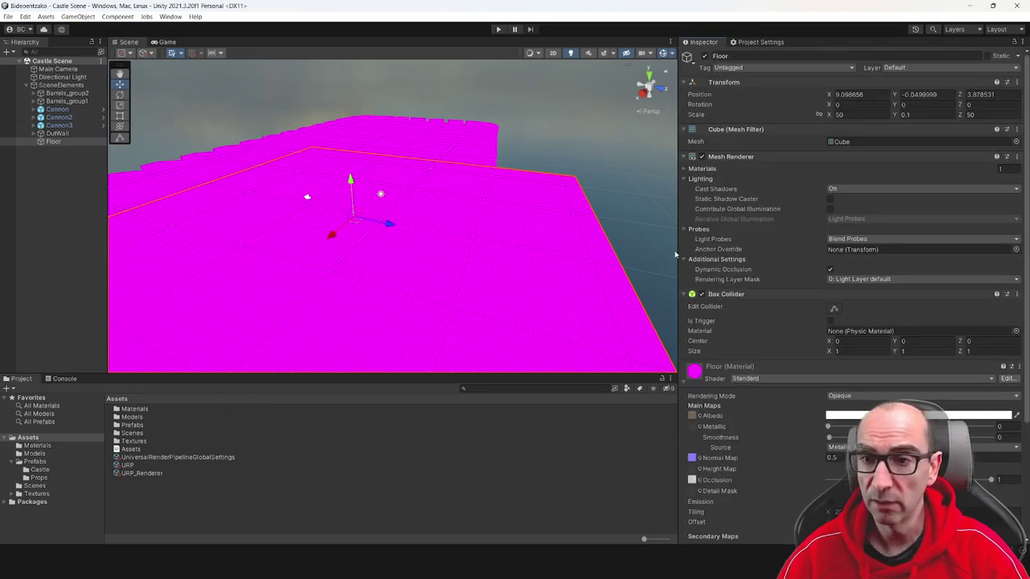
drag(673, 251, 619, 253)
scroll(700, 337, down, 5)
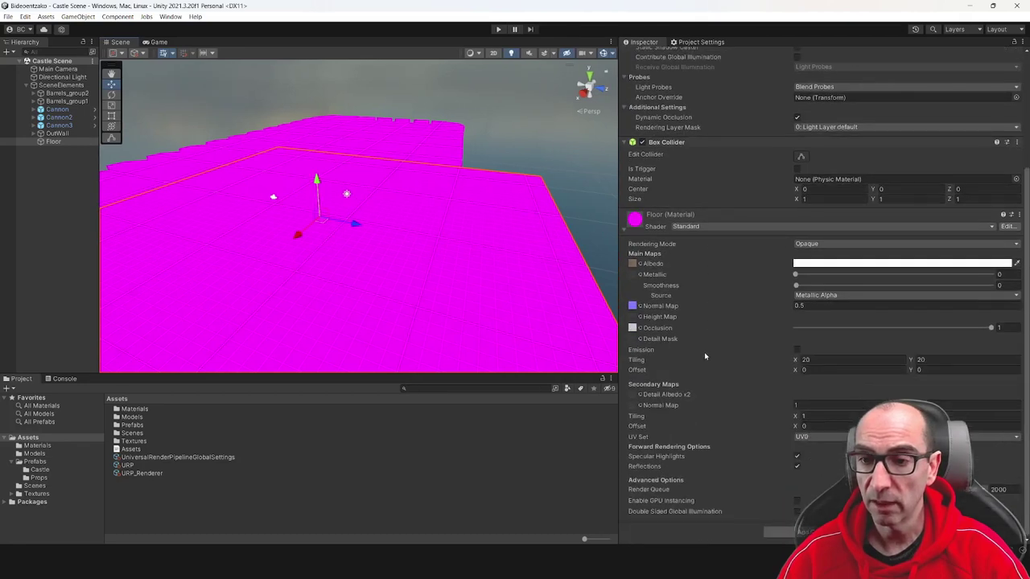
click(696, 228)
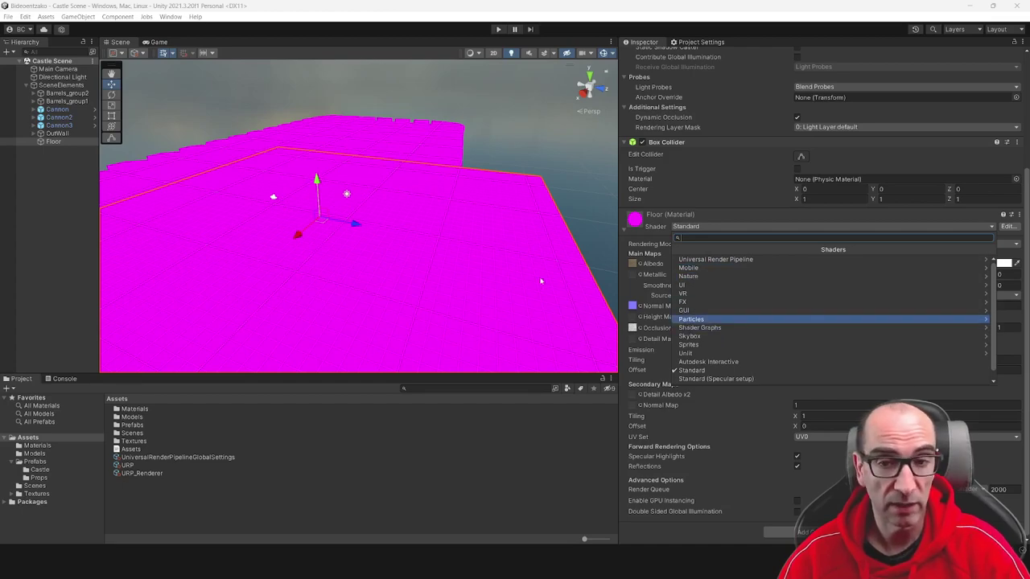
click(727, 259)
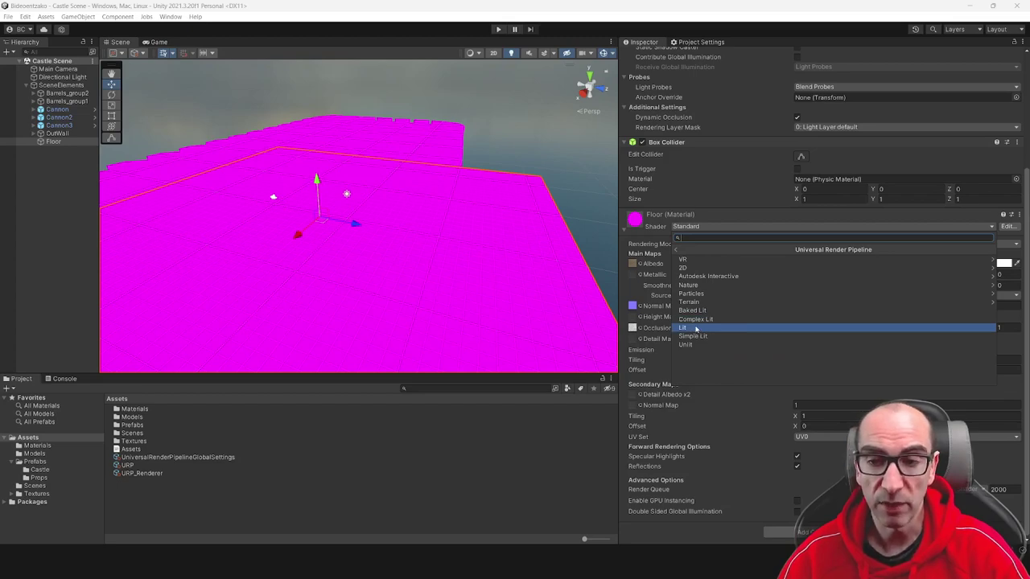
click(697, 329)
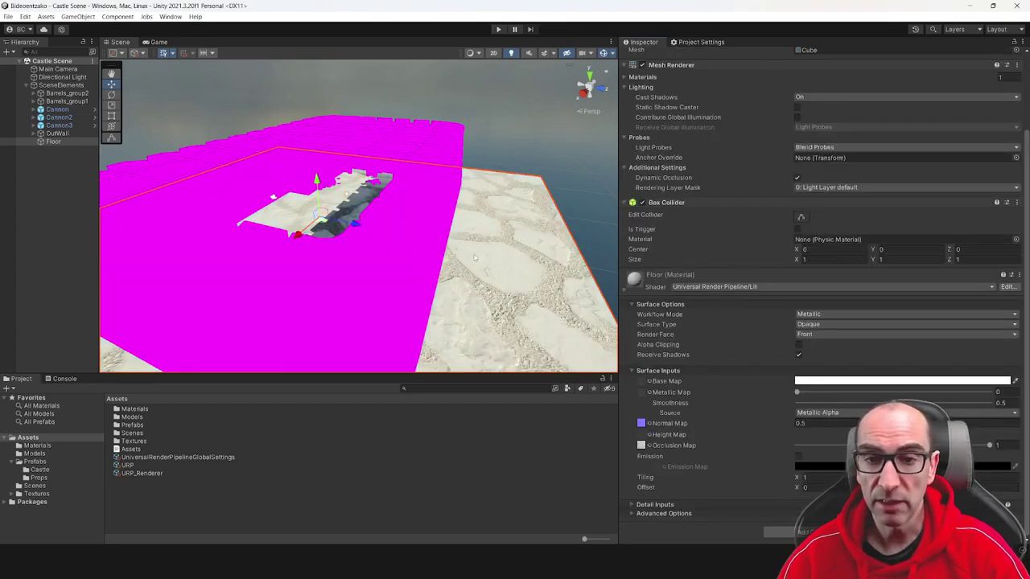
scroll(492, 277, down, 2)
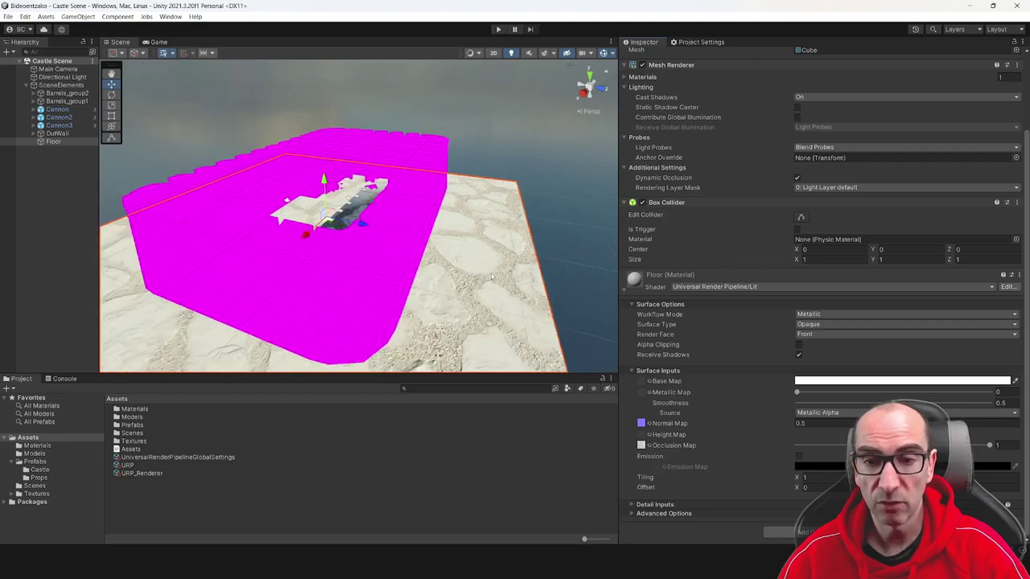
scroll(493, 277, down, 2)
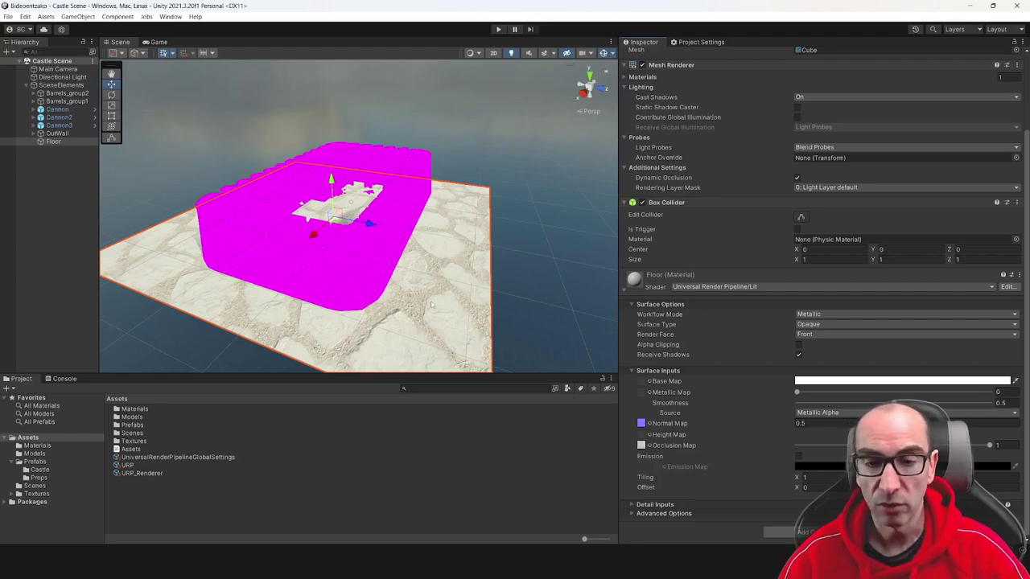
key(ctrl+z)
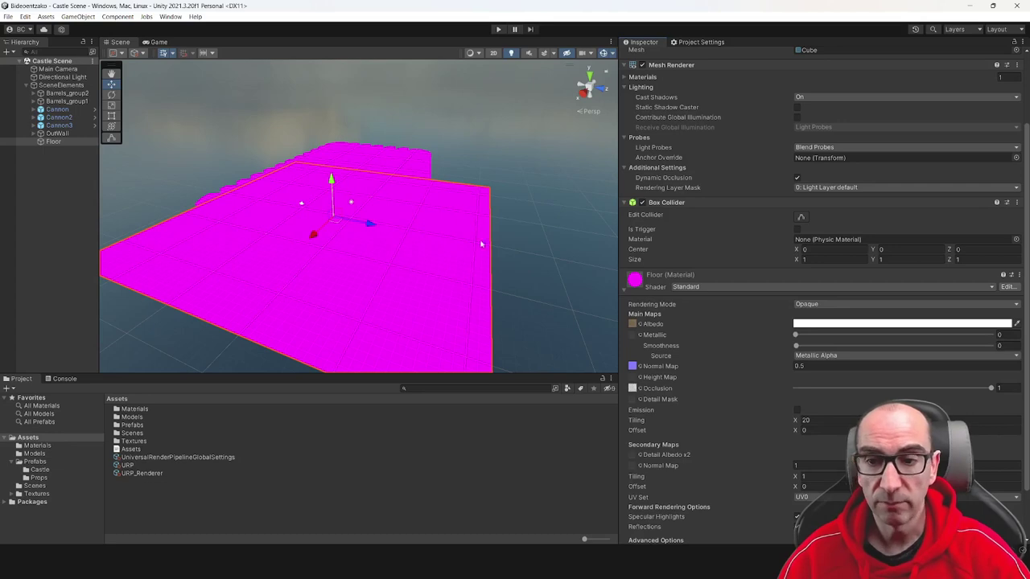
Open the Render Pipeline Converter from the Window > Rendering menu
click(170, 16)
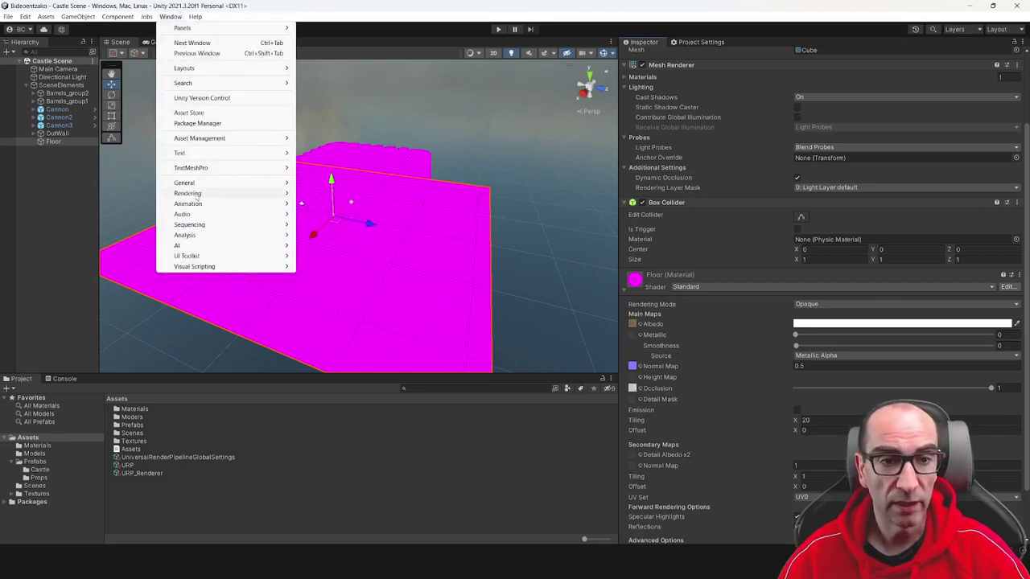
mouse_move(196, 198)
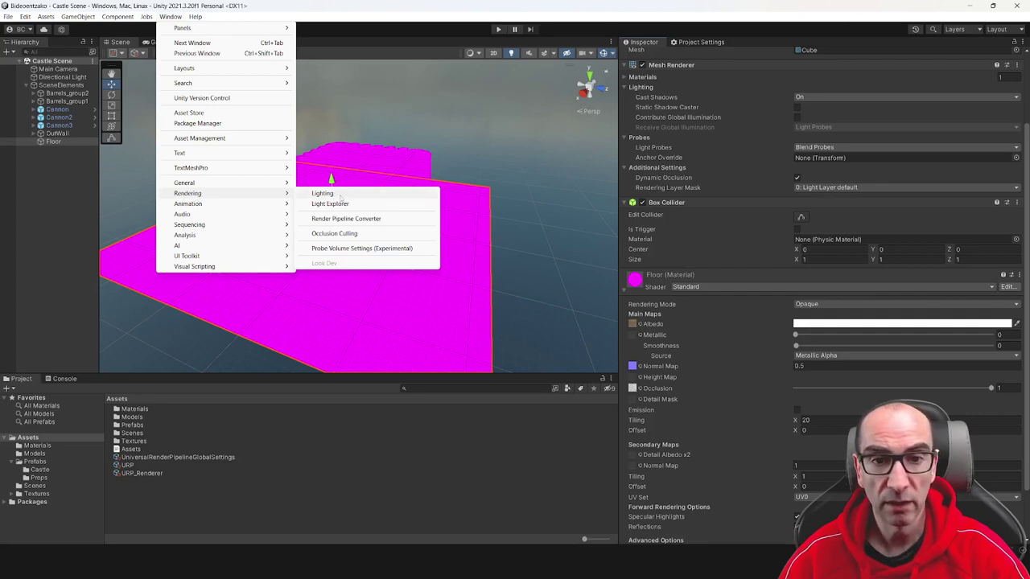
click(395, 218)
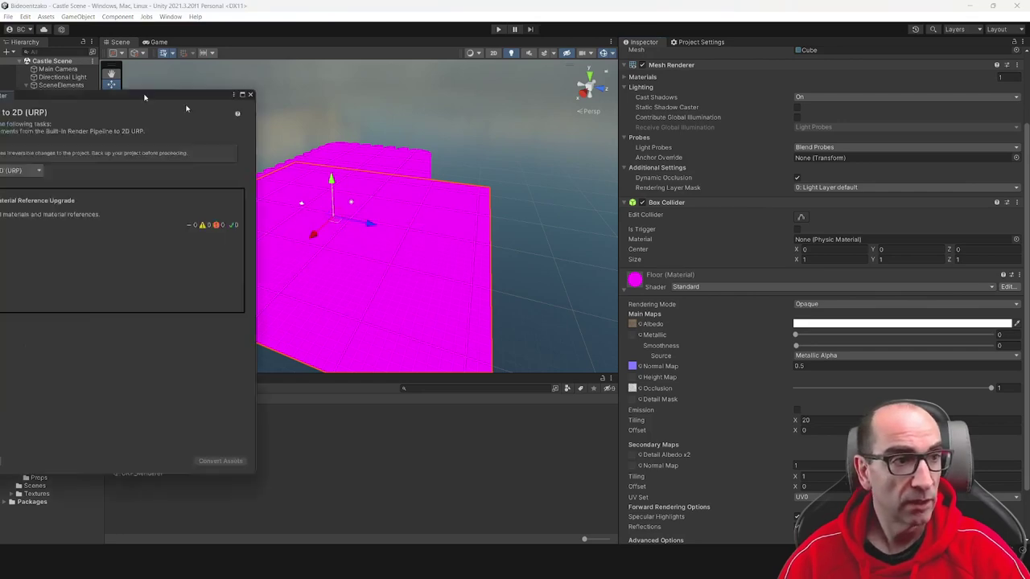
Move the Render Pipeline Converter to the screen centre and show its conversion types
drag(141, 95, 555, 72)
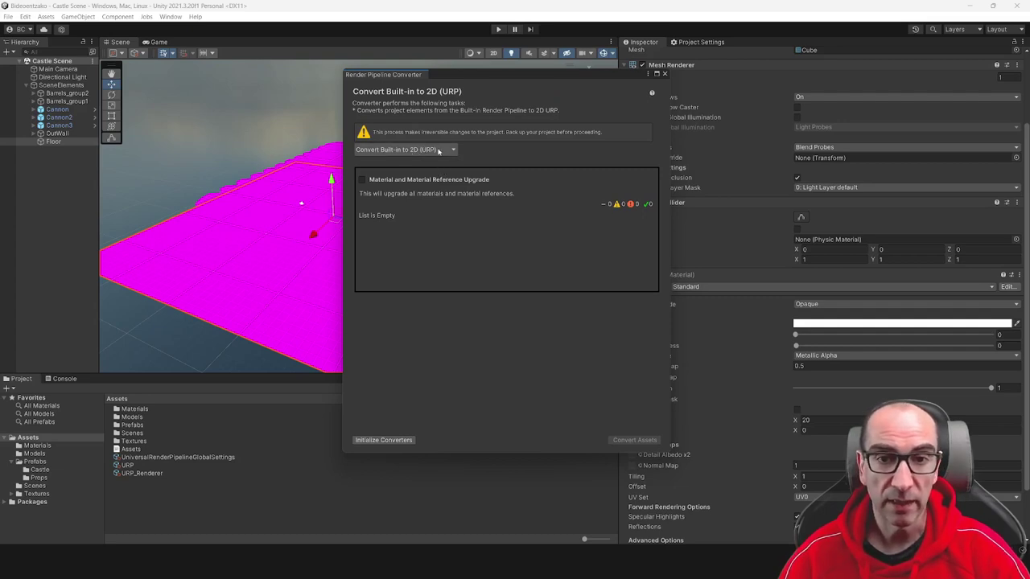
click(438, 151)
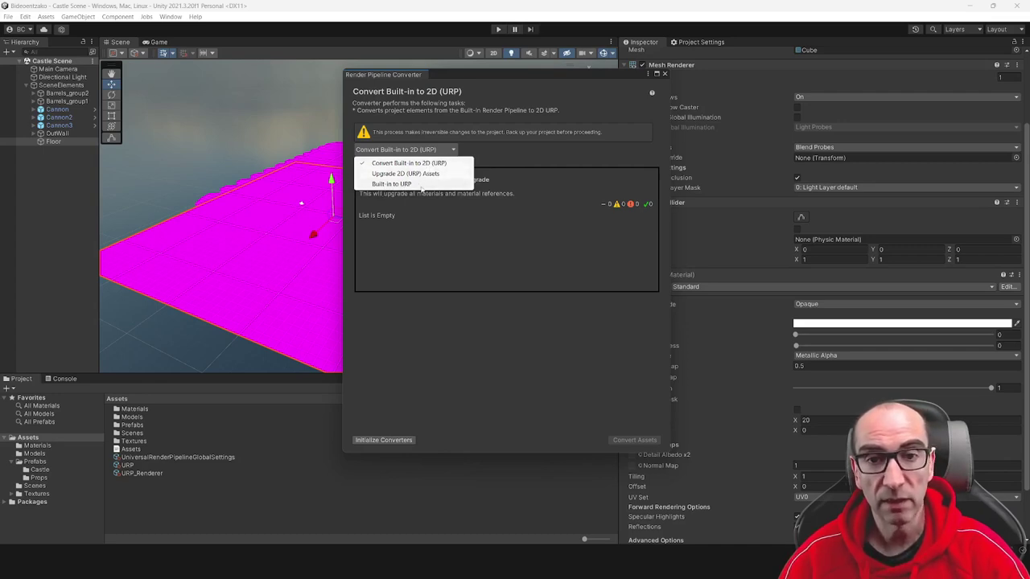
Choose the Built-in to URP conversion with the Material Upgrade converter ticked
click(391, 183)
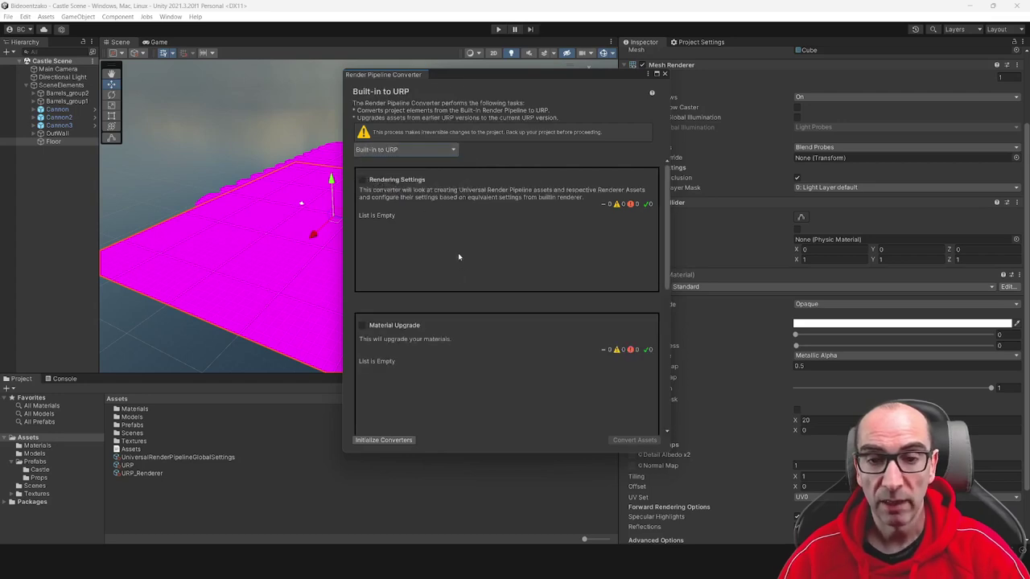
scroll(406, 286, down, 4)
click(362, 216)
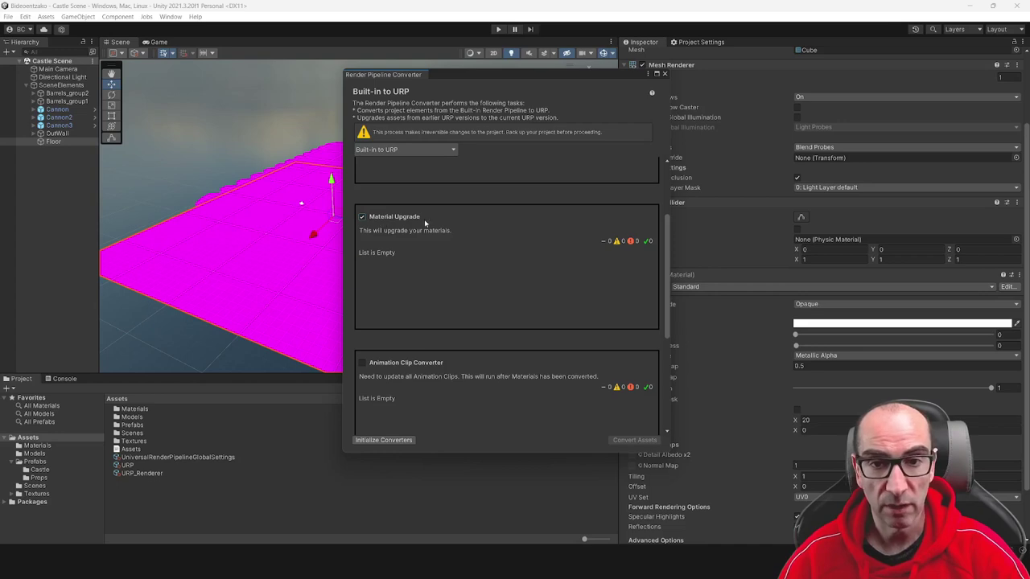
scroll(437, 230, up, 3)
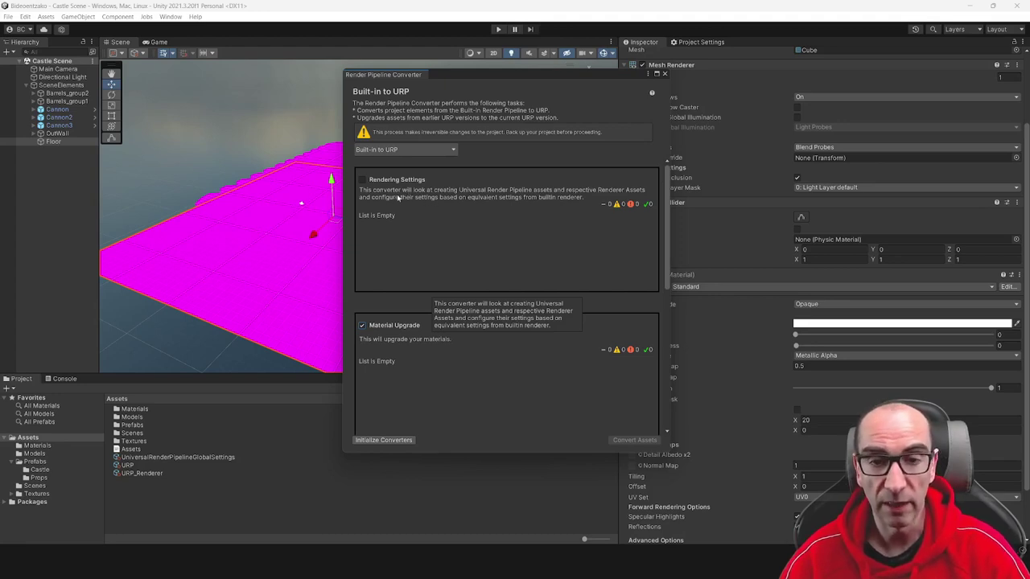
Tick Rendering Settings as well and review the full converter list
click(362, 180)
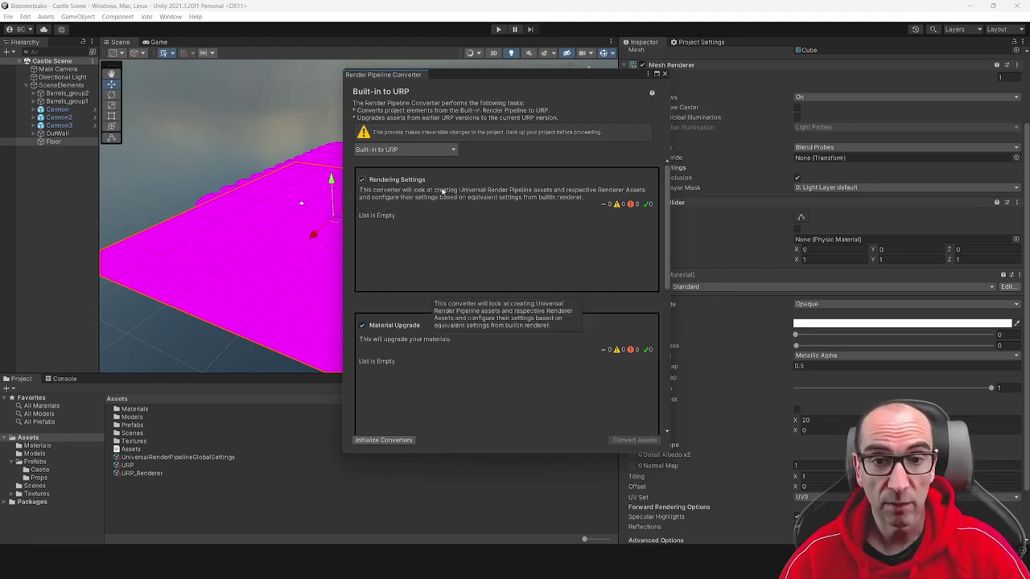
scroll(441, 211, down, 2)
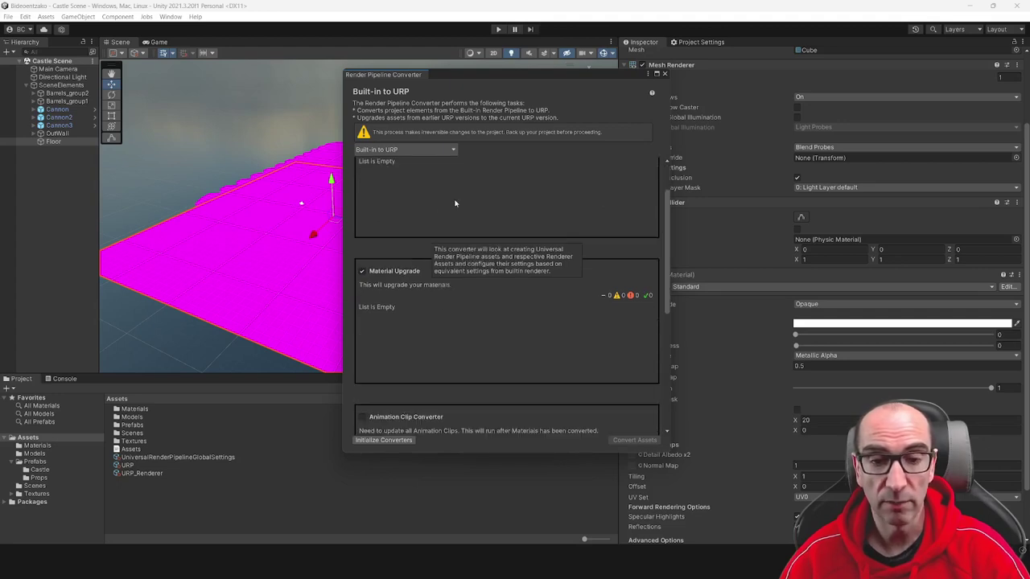
scroll(451, 205, down, 2)
scroll(455, 204, down, 2)
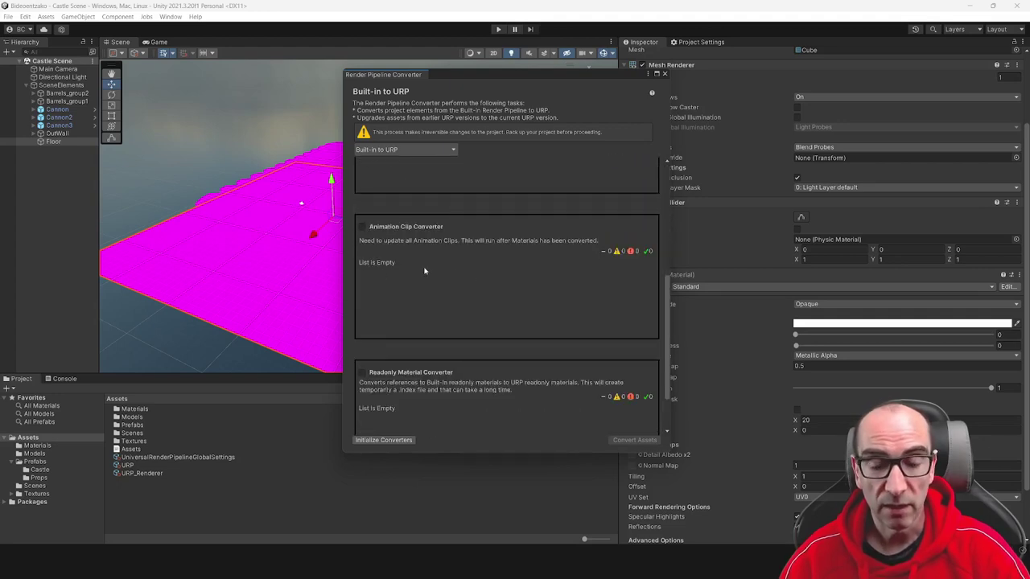
scroll(450, 265, down, 1)
scroll(442, 255, down, 1)
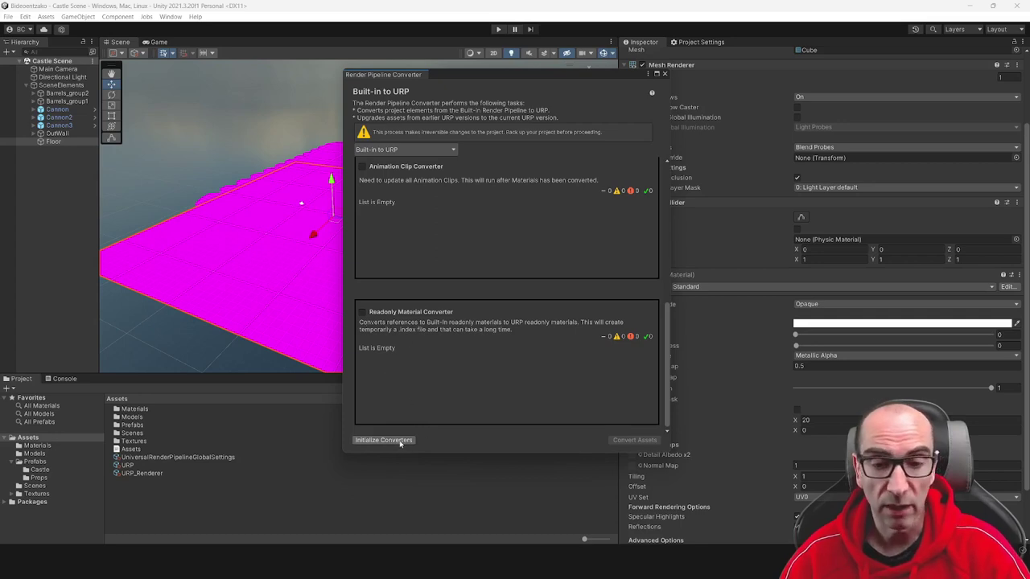
scroll(389, 222, up, 3)
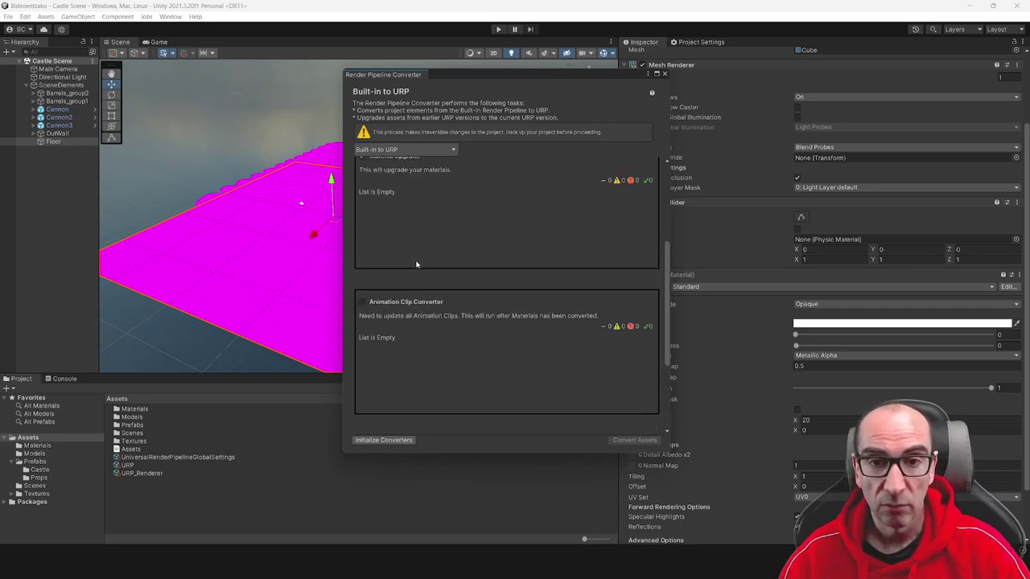
scroll(394, 241, up, 2)
scroll(416, 306, up, 1)
scroll(418, 298, down, 4)
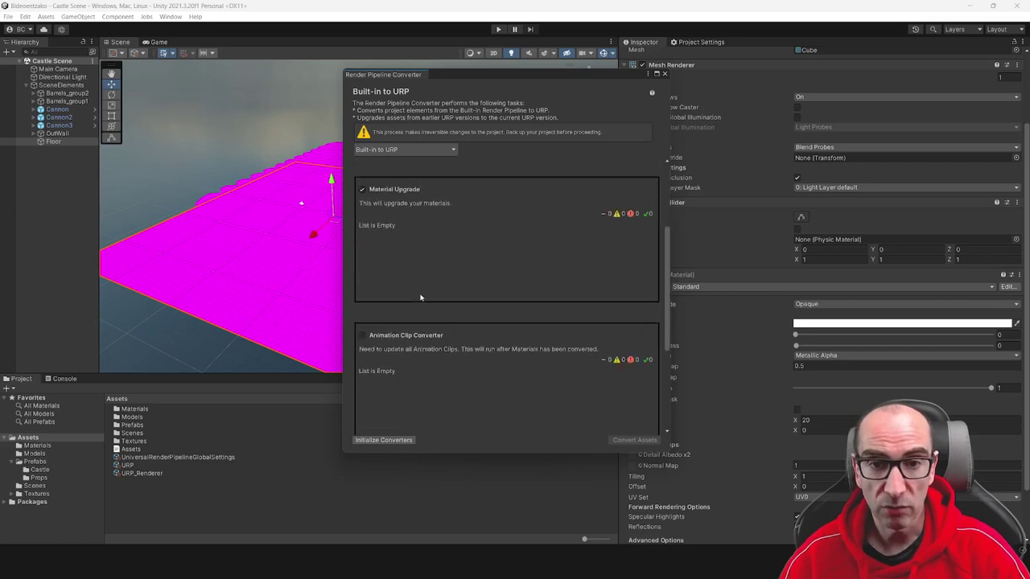
scroll(420, 291, down, 4)
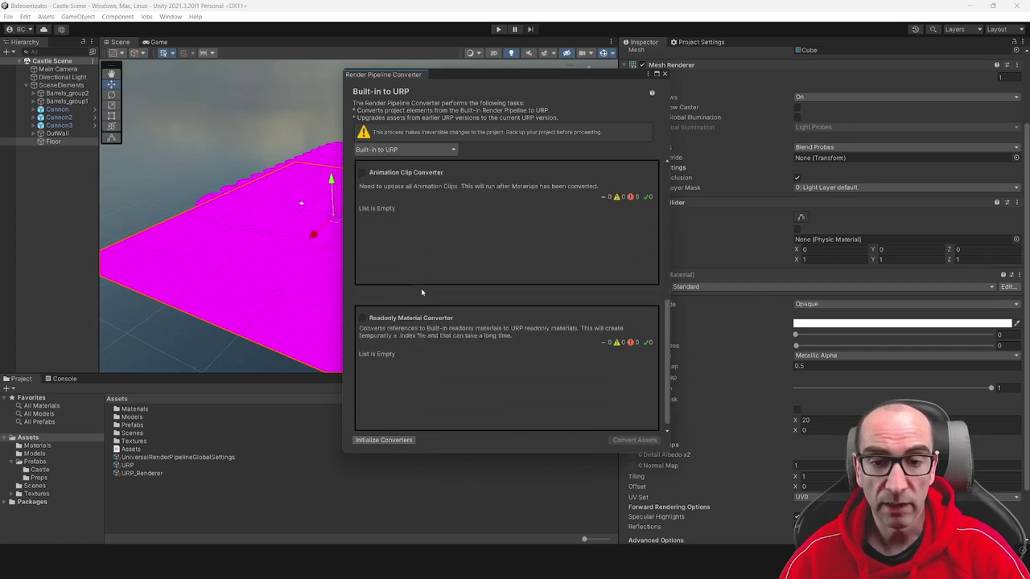
Initialize the converters and review the gathered quality levels and 13 materials
click(395, 442)
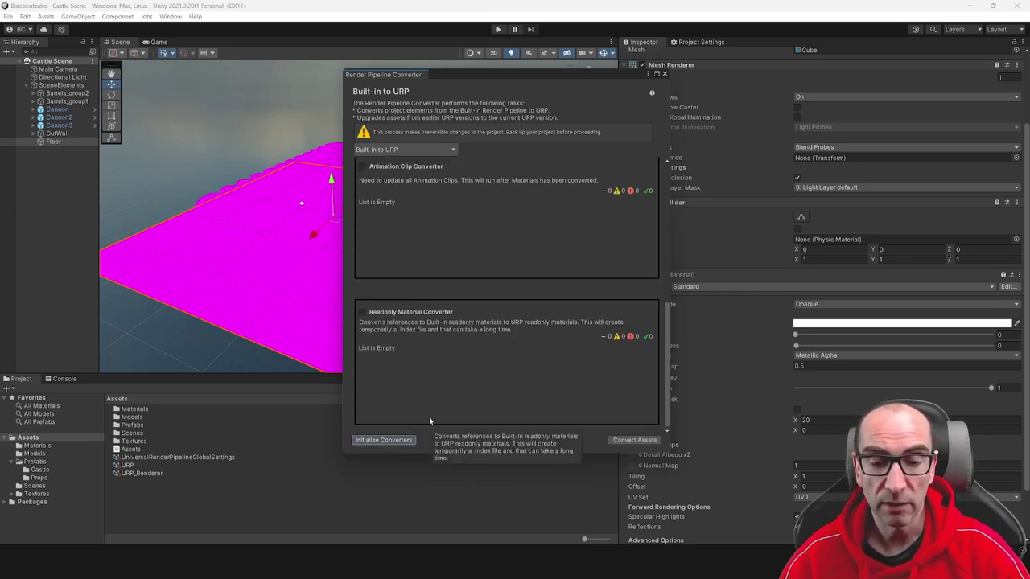
scroll(426, 378, up, 2)
scroll(430, 338, up, 2)
scroll(435, 306, up, 3)
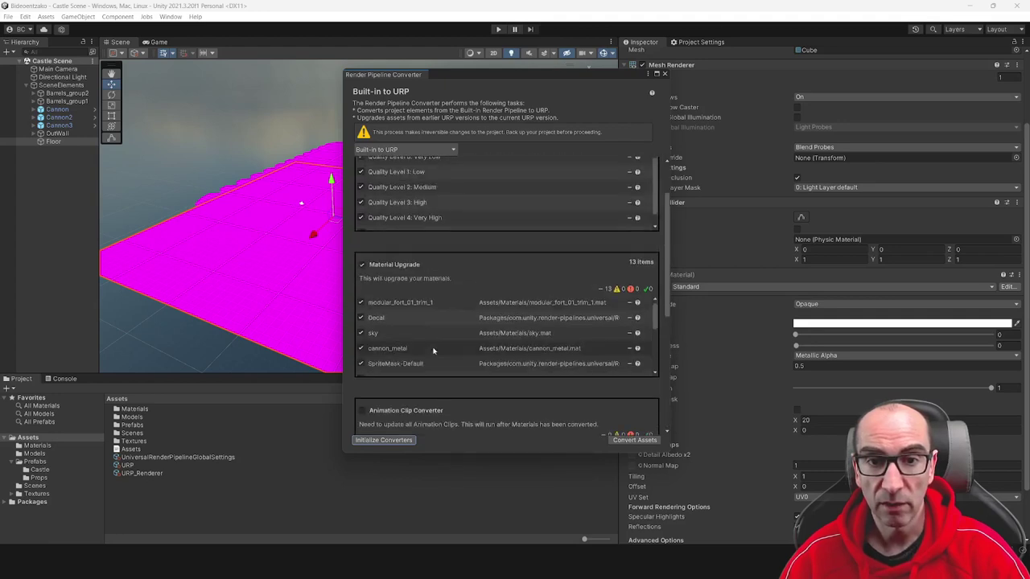
scroll(436, 277, up, 3)
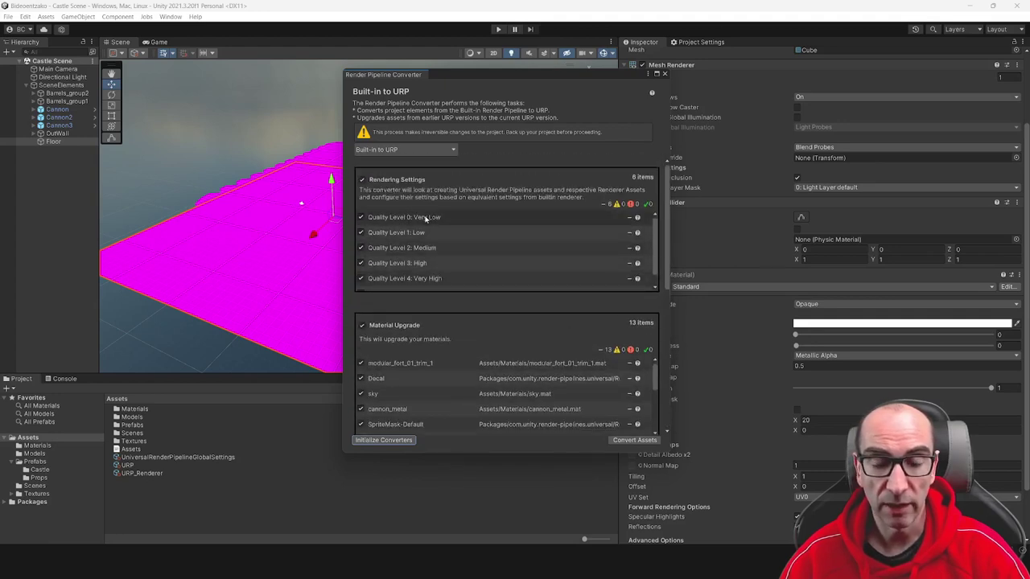
scroll(422, 221, down, 1)
scroll(401, 224, down, 2)
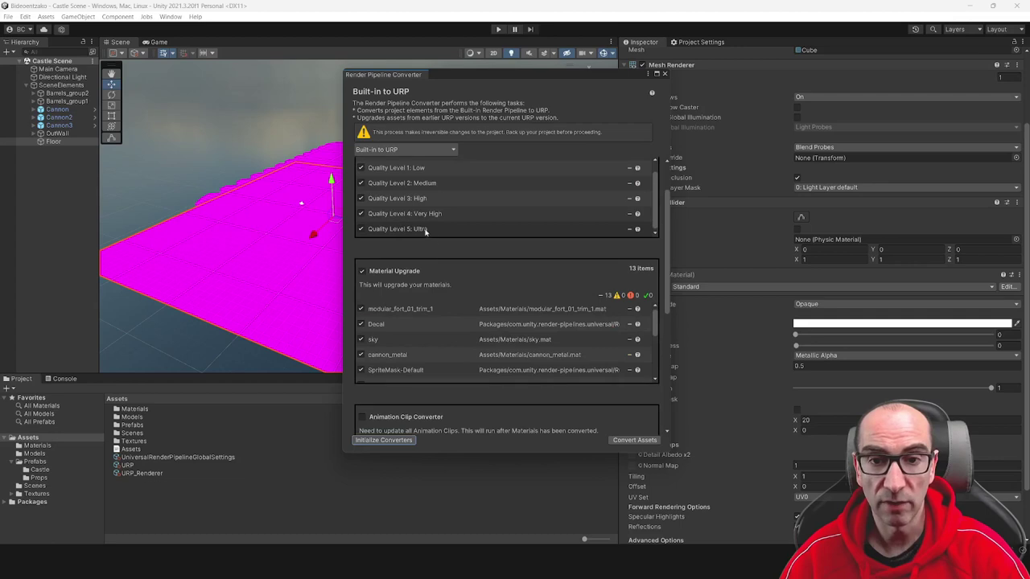
scroll(434, 225, up, 3)
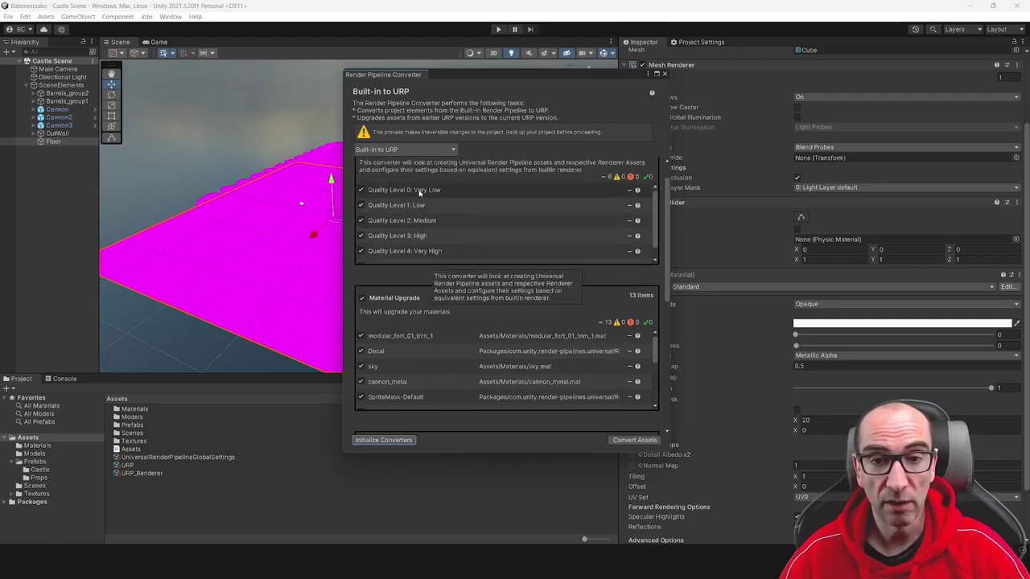
scroll(413, 194, down, 1)
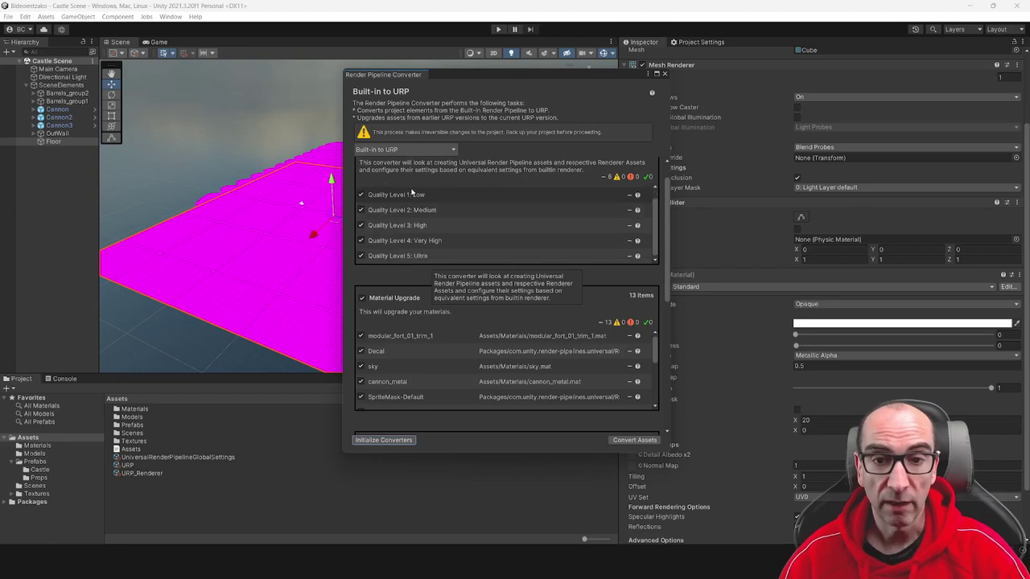
scroll(415, 244, up, 1)
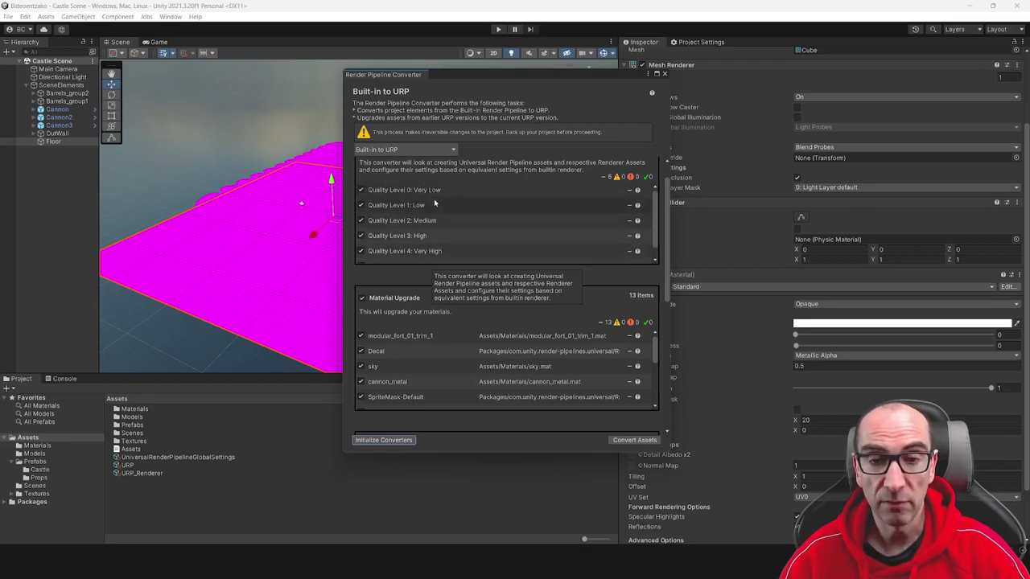
scroll(438, 216, down, 1)
scroll(437, 234, down, 1)
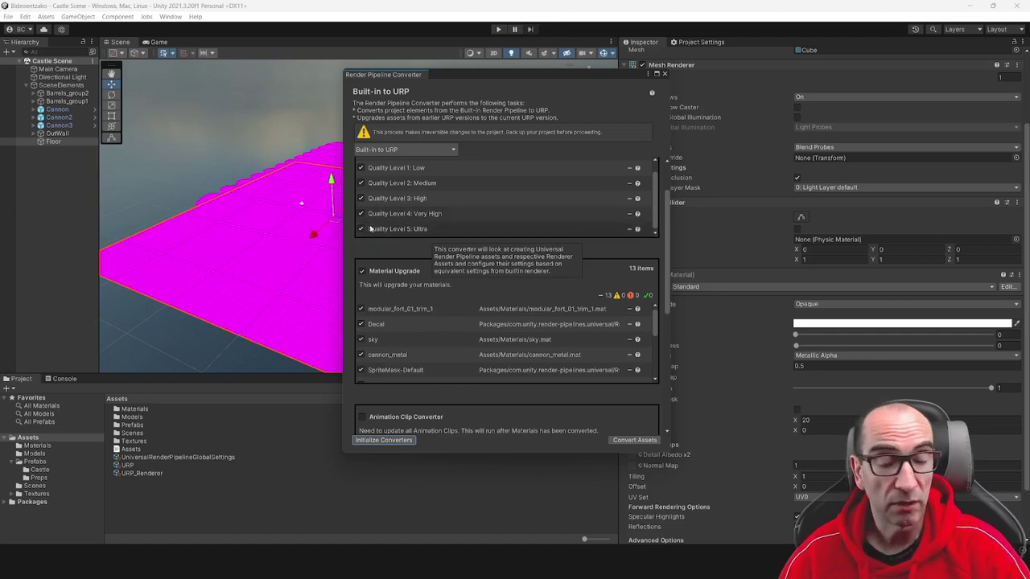
scroll(460, 213, up, 1)
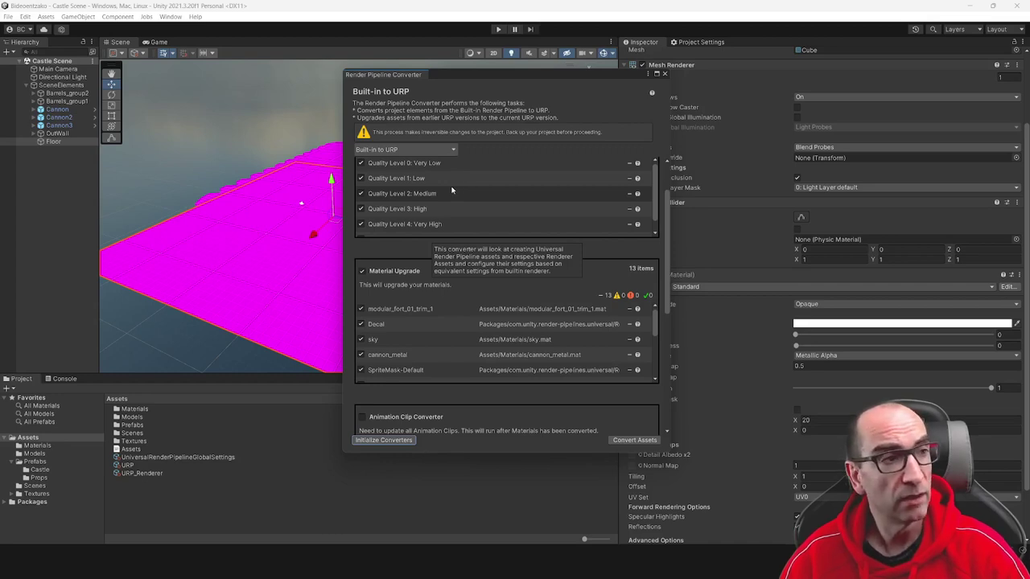
scroll(467, 192, down, 5)
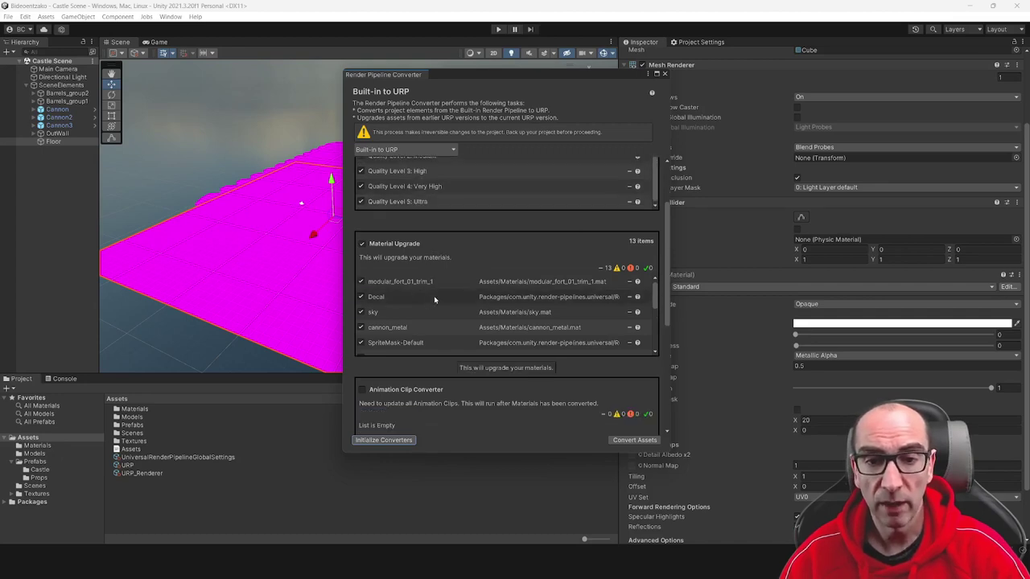
scroll(411, 305, down, 3)
scroll(407, 306, down, 3)
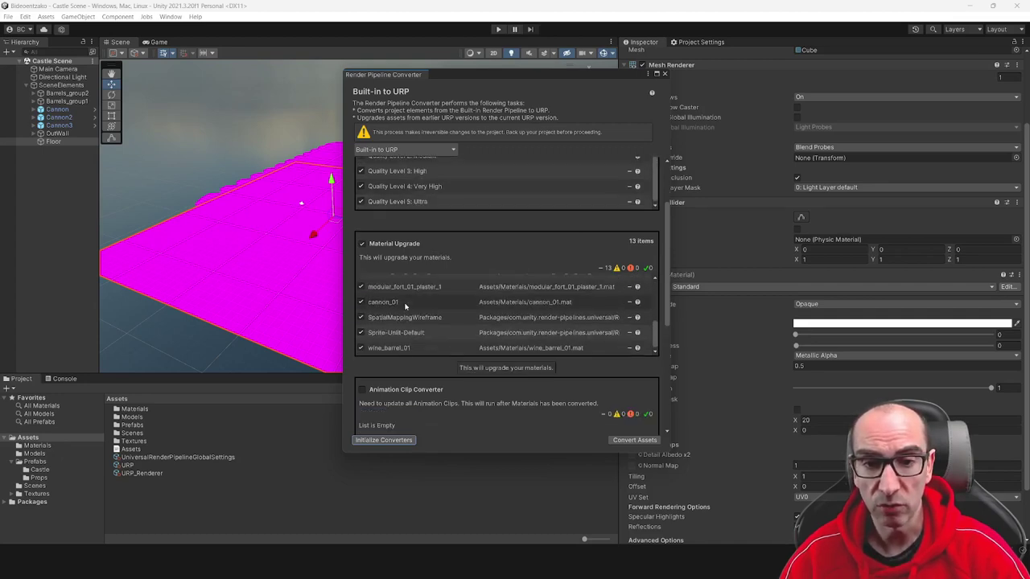
scroll(407, 306, down, 2)
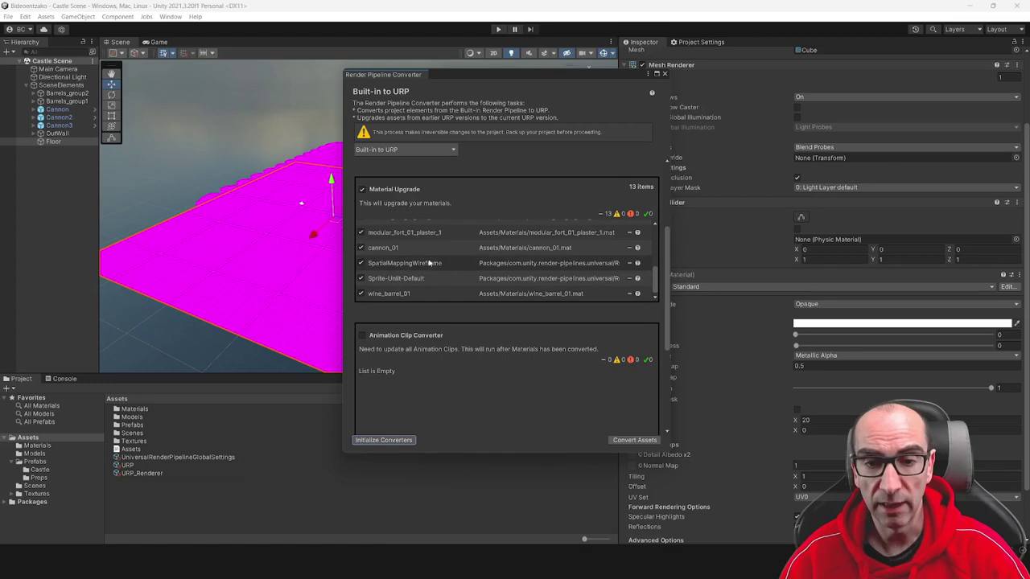
scroll(431, 263, up, 1)
scroll(438, 263, up, 1)
scroll(447, 264, up, 1)
scroll(451, 264, up, 1)
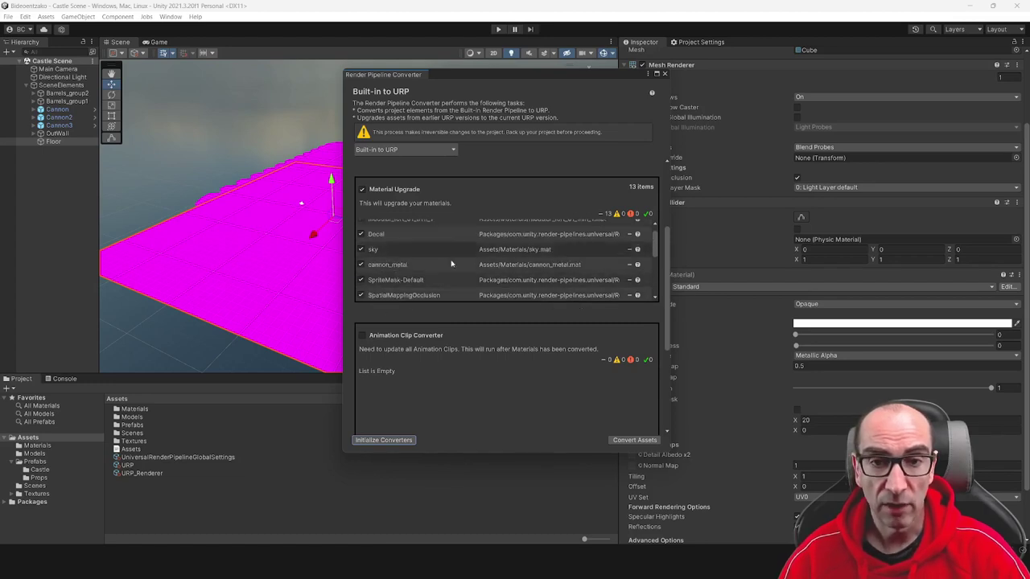
Convert all listed assets, close the converter, and orbit to check the textured castle
click(618, 439)
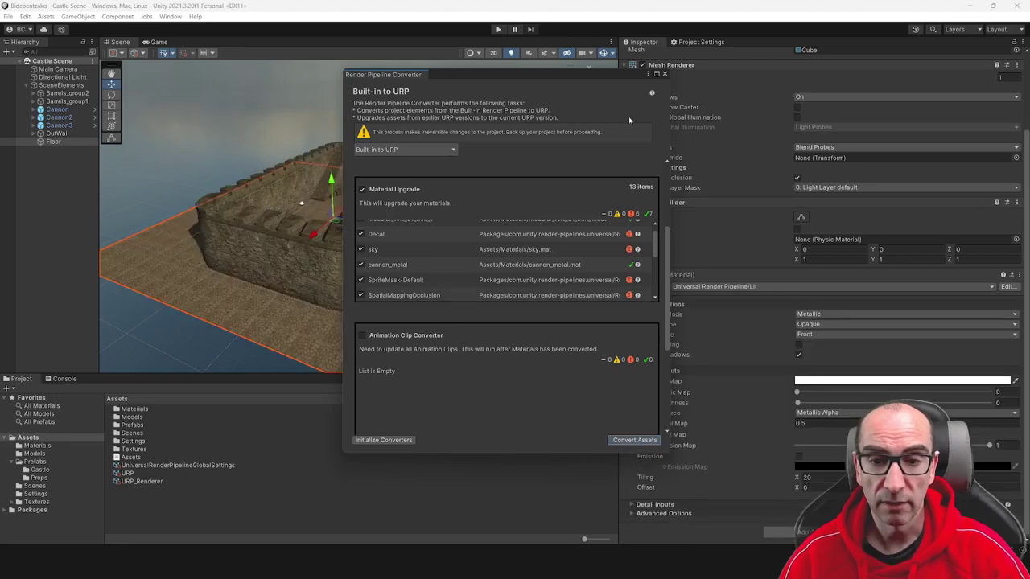
click(664, 73)
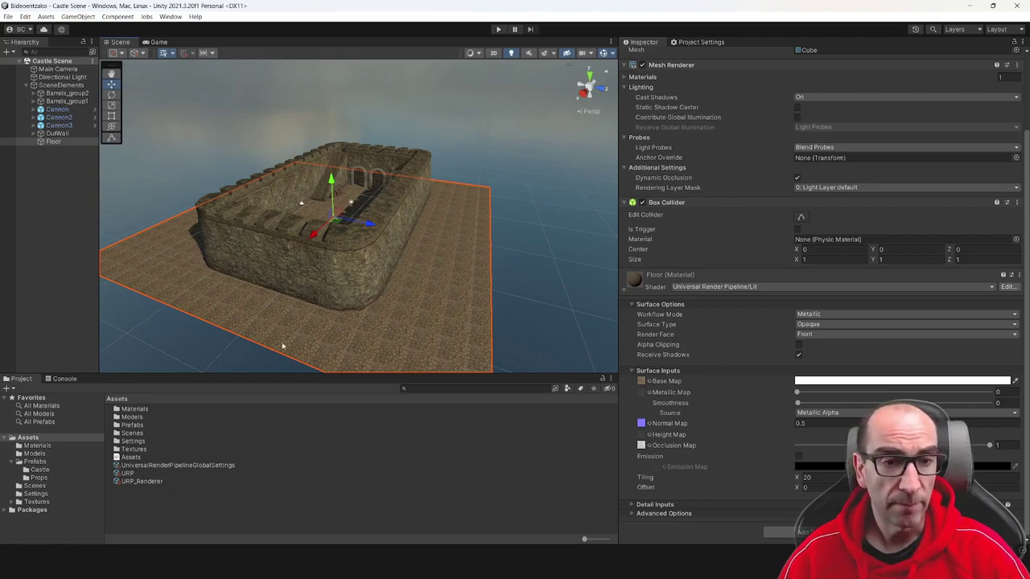
mouse_move(363, 304)
alt+mouse_down()
mouse_move(338, 275)
mouse_move(381, 284)
alt+mouse_up()
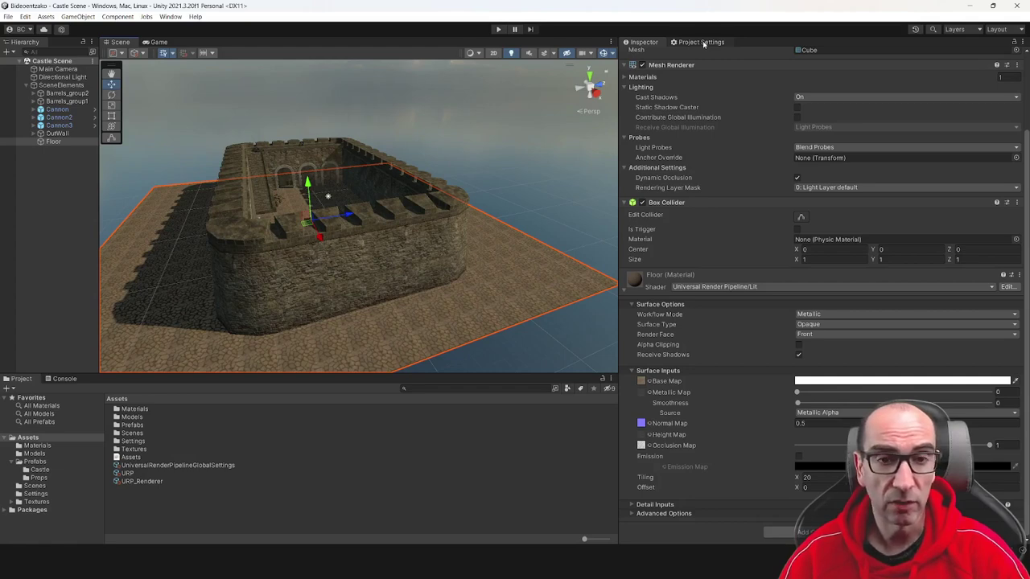
Open the Quality settings and switch the active level through High and Ultra to Very Low
click(703, 44)
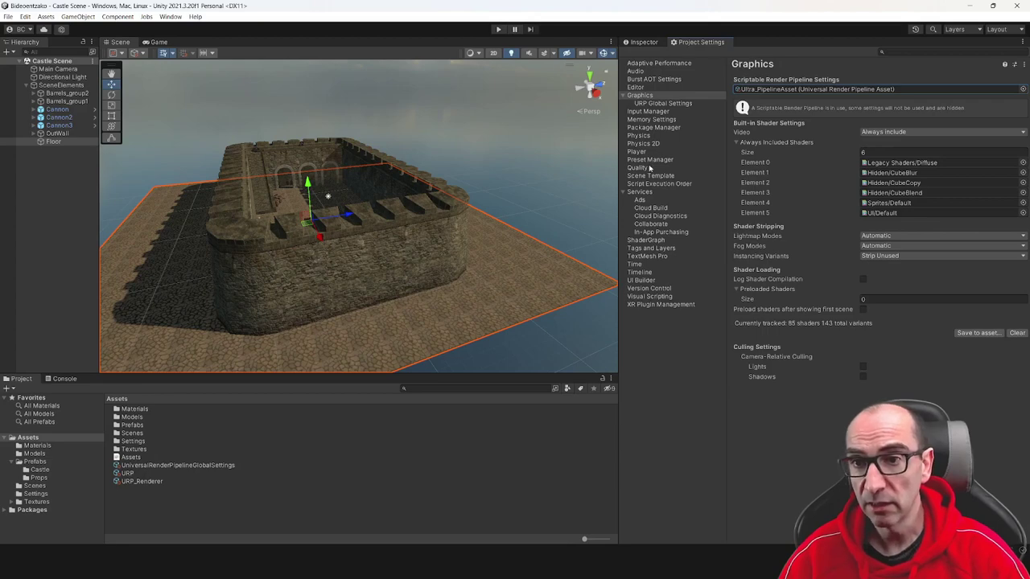
click(648, 168)
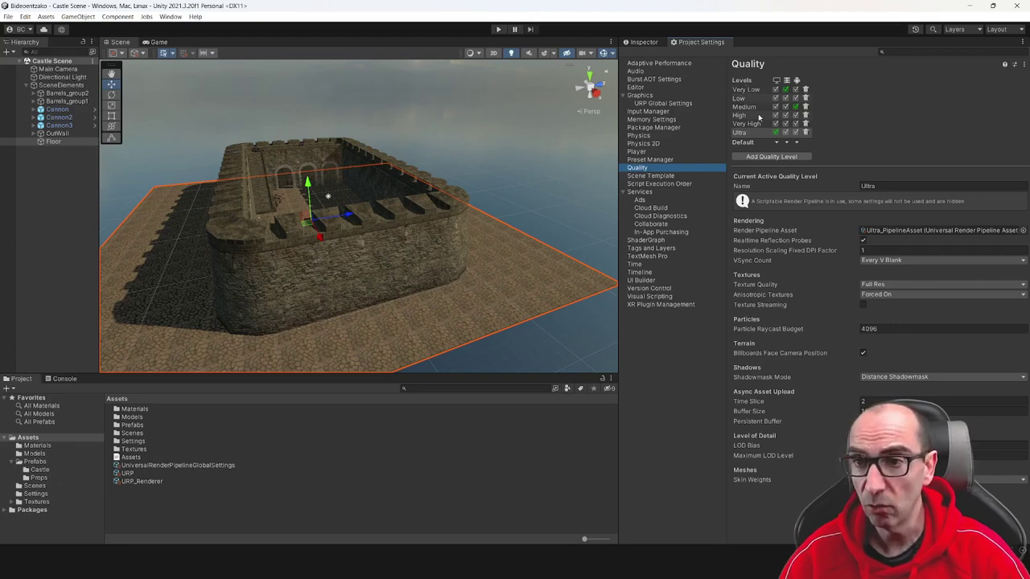
click(742, 115)
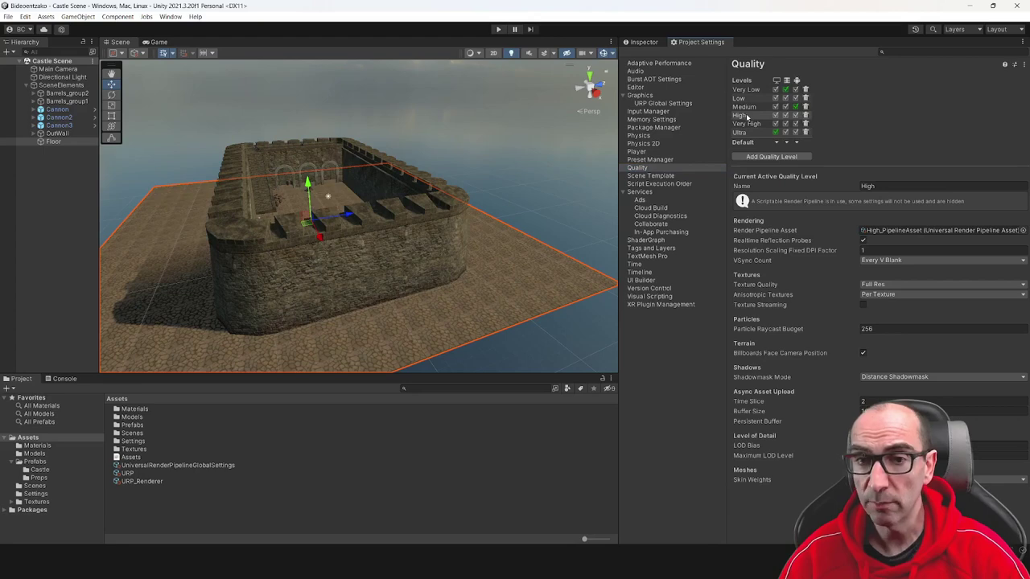
click(742, 131)
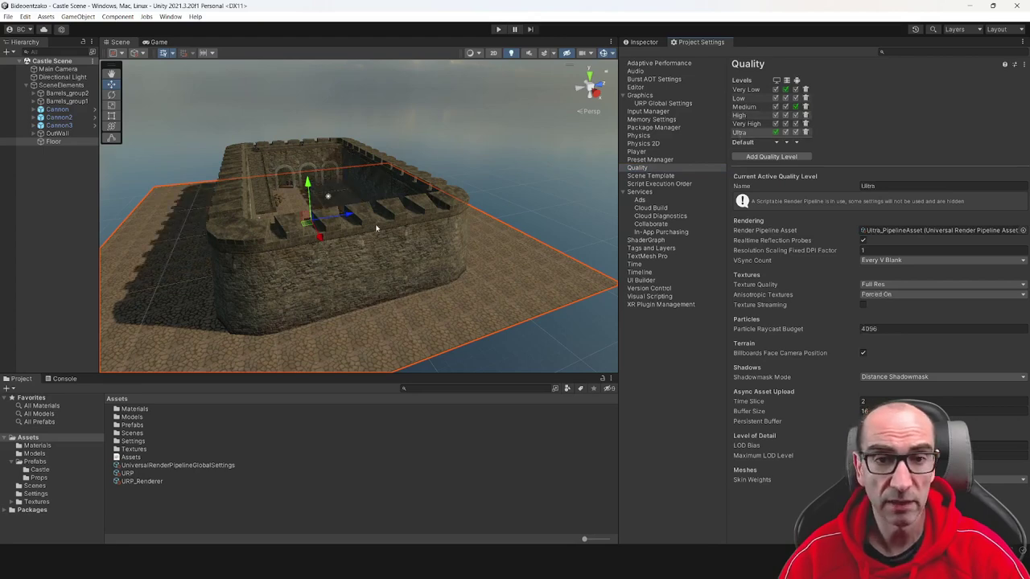
click(746, 91)
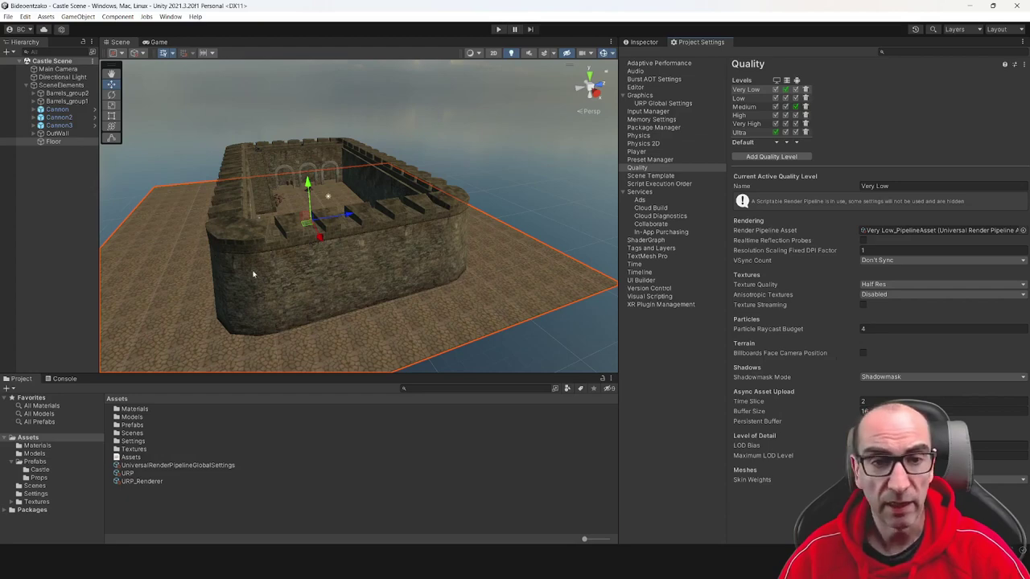
Alternate Ultra and Very Low to compare shading, then show Very Low's Texture Quality options
click(739, 133)
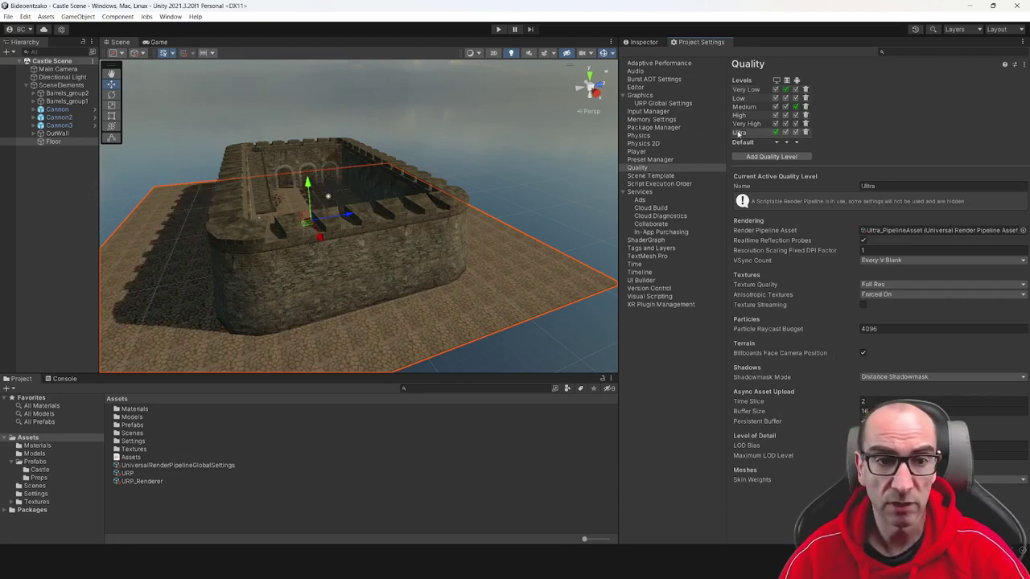
click(740, 90)
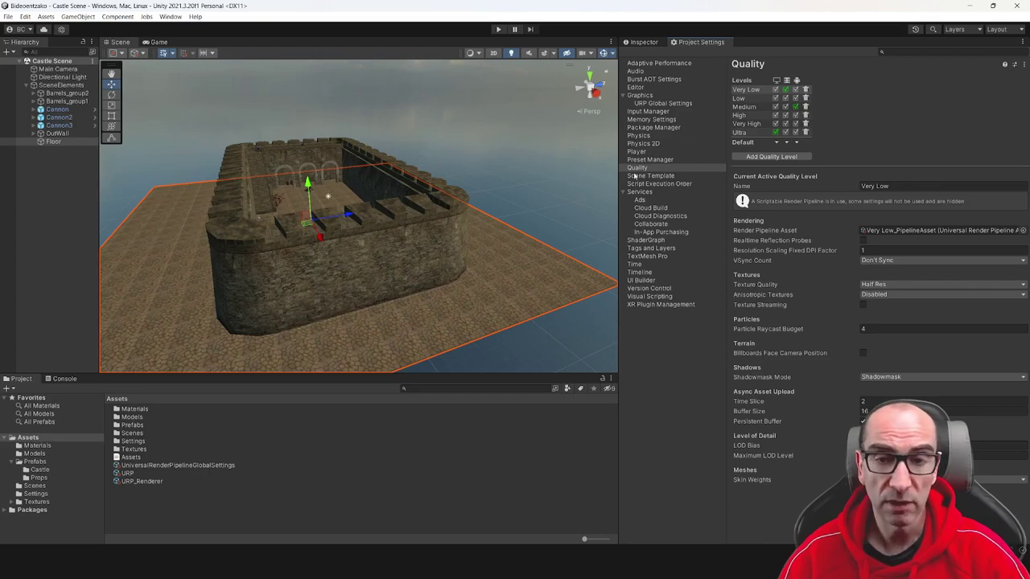
click(740, 134)
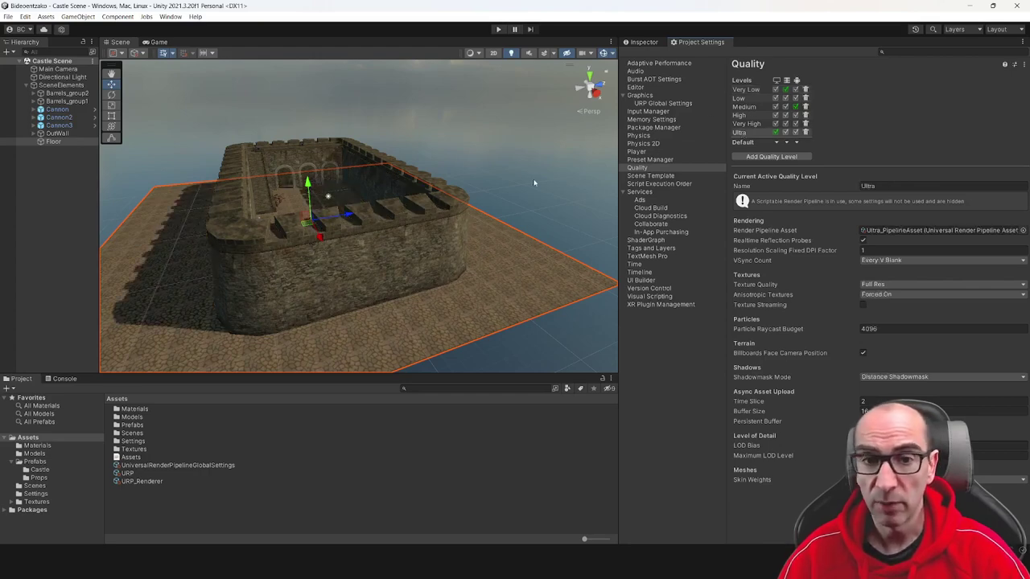
click(744, 90)
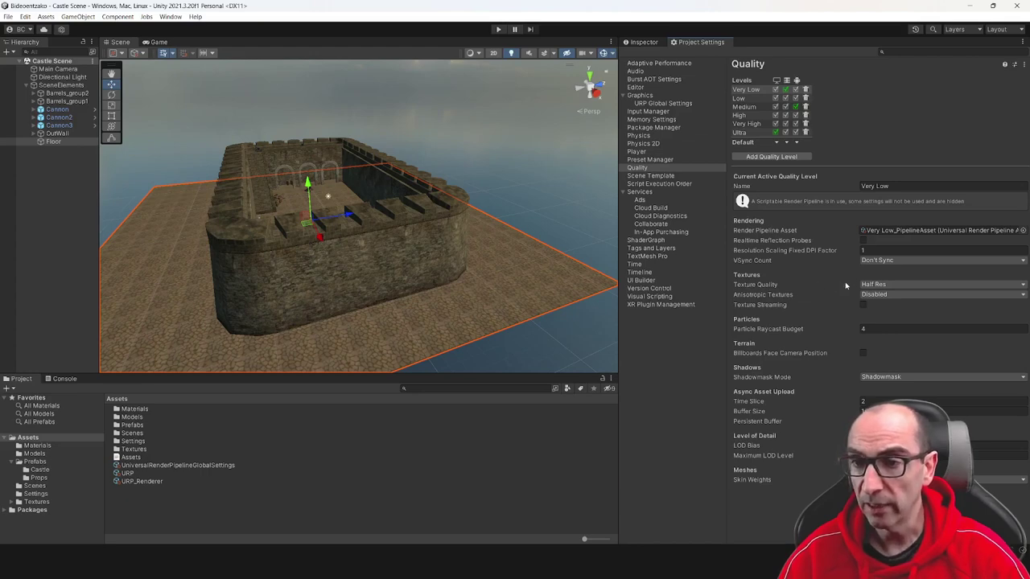
click(877, 284)
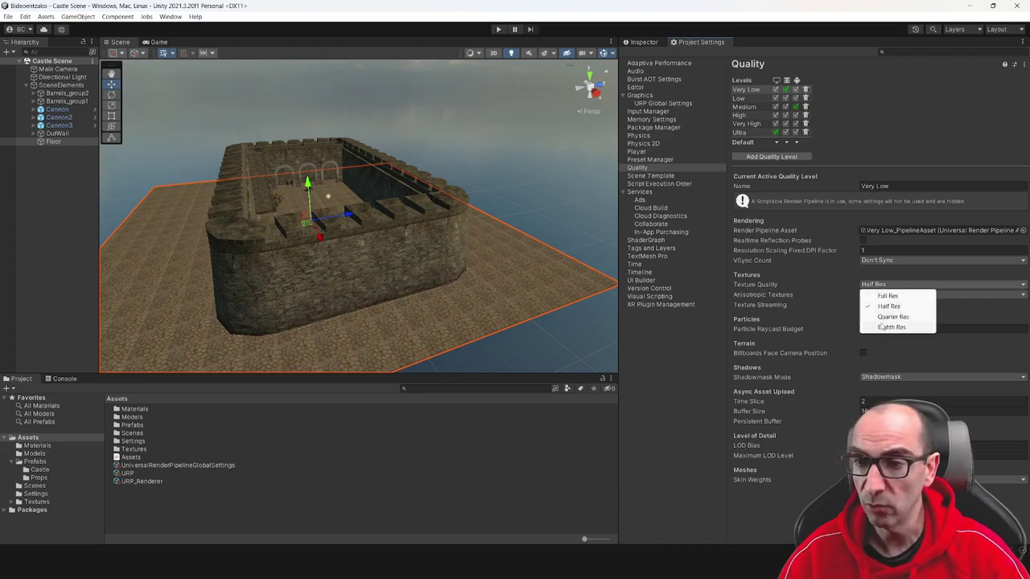
Make Ultra the active quality level and ping its Ultra_PipelineAsset in the Settings folder
click(747, 132)
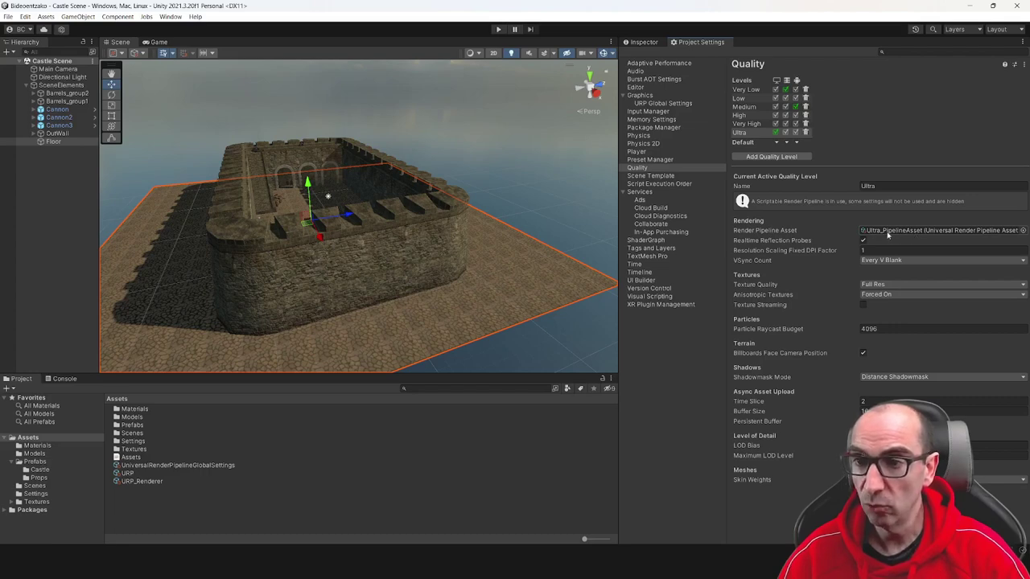
click(917, 230)
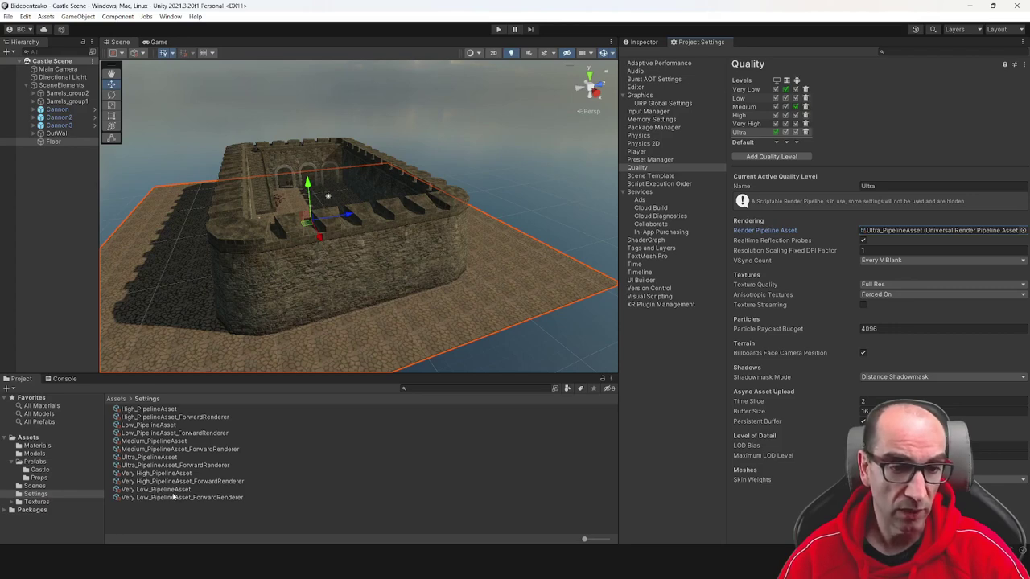
Inspect High_PipelineAsset's URP settings, then its ForwardRenderer data and the addable renderer features
click(163, 411)
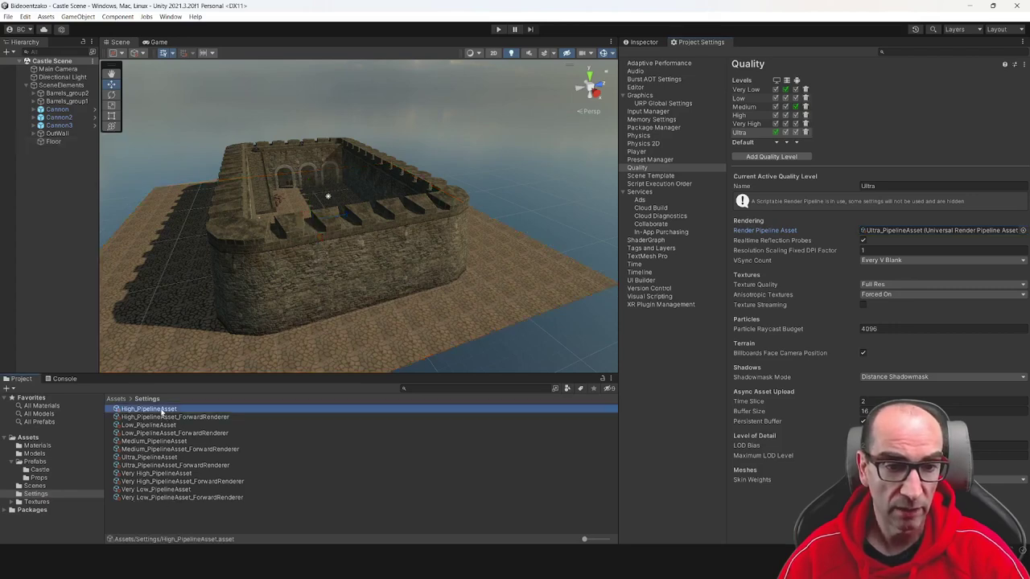
click(646, 41)
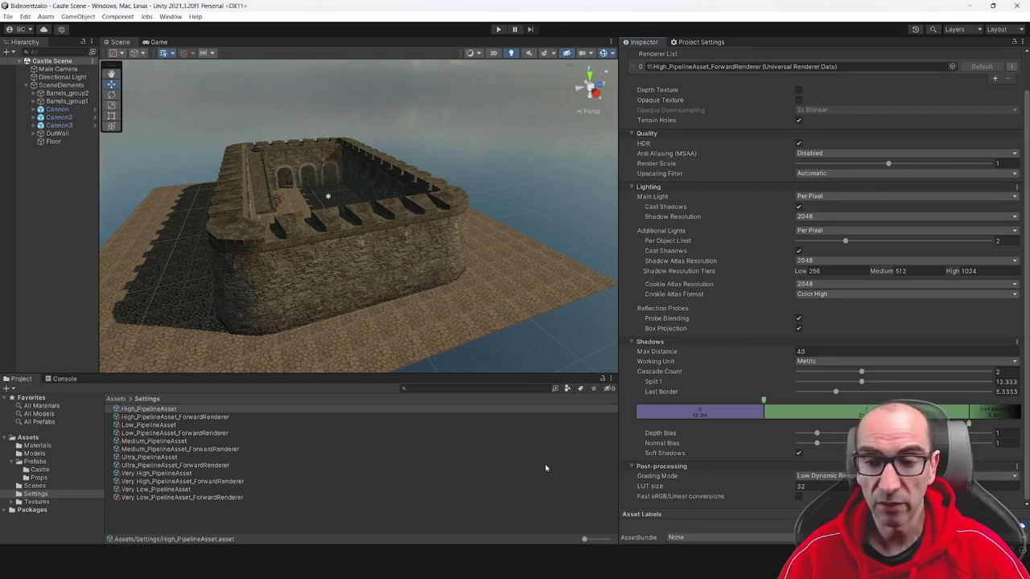
click(153, 417)
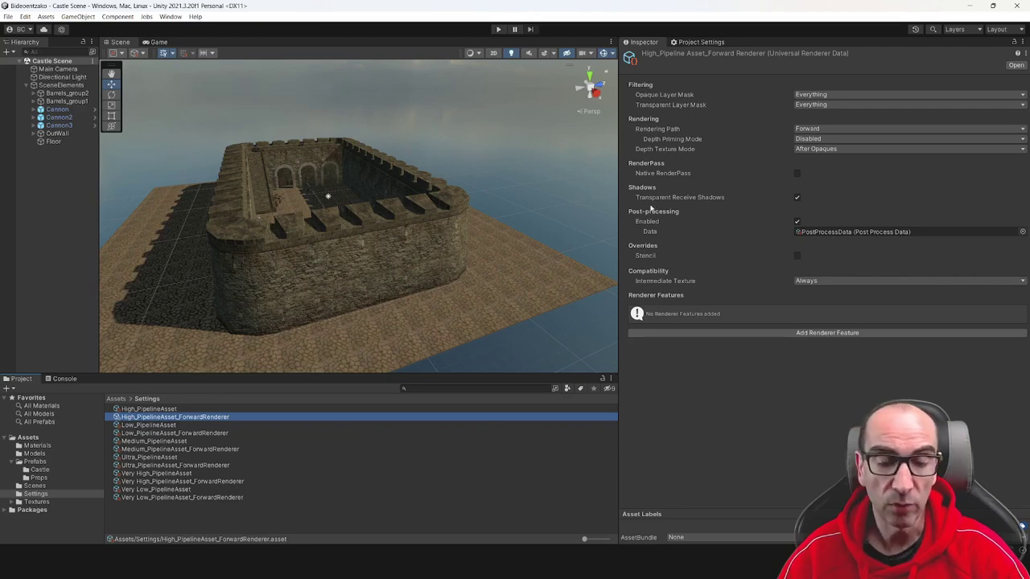
click(810, 335)
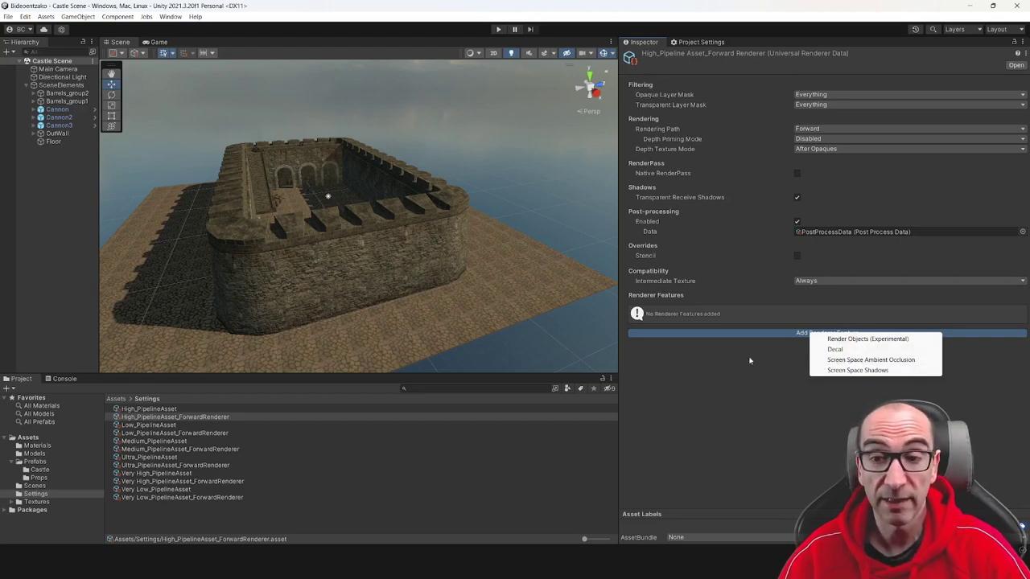
Compare High_PipelineAsset with its ForwardRenderer, then view the Graphics page using Ultra_PipelineAsset
click(705, 372)
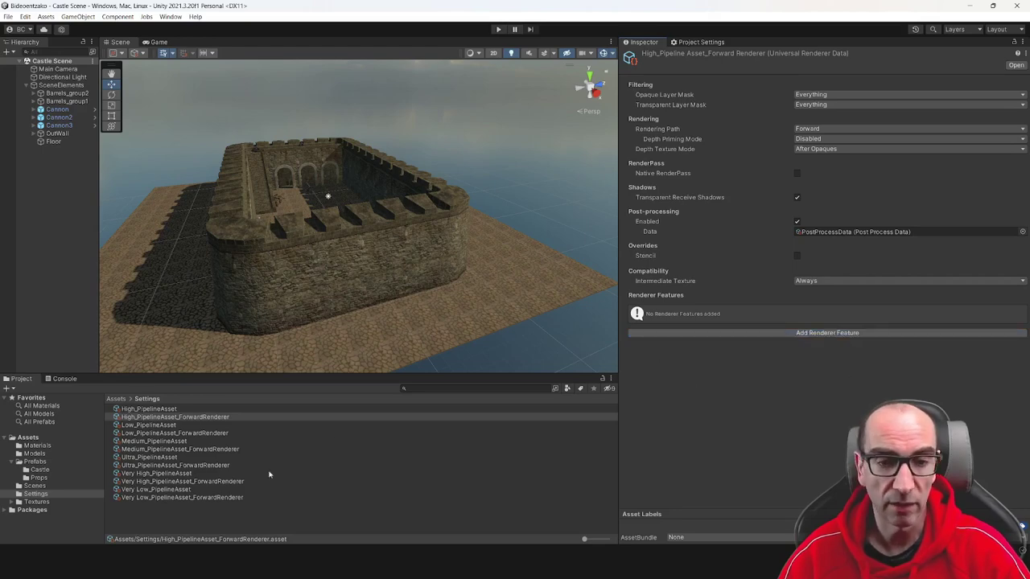
click(168, 408)
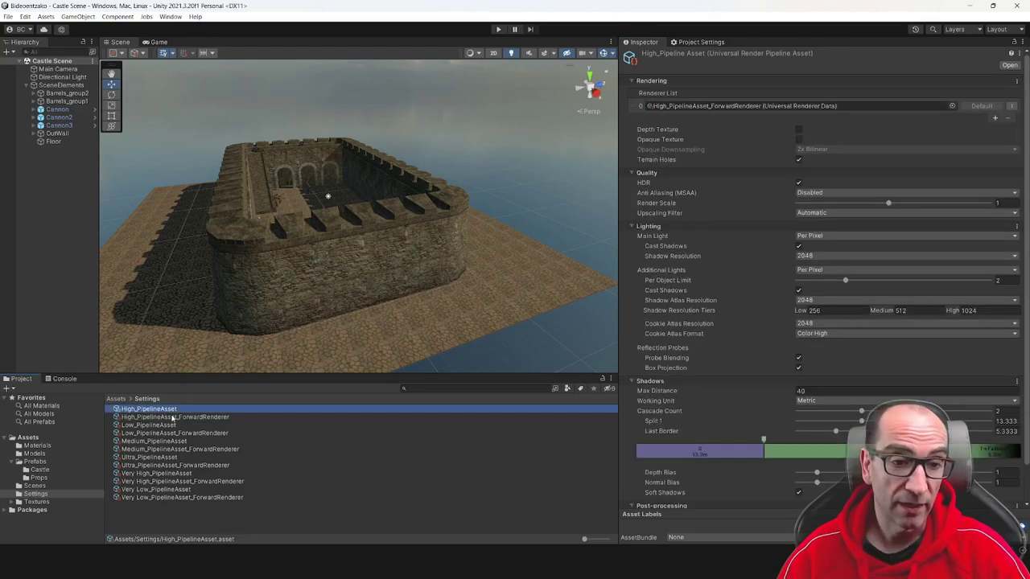
click(172, 417)
click(168, 409)
click(172, 418)
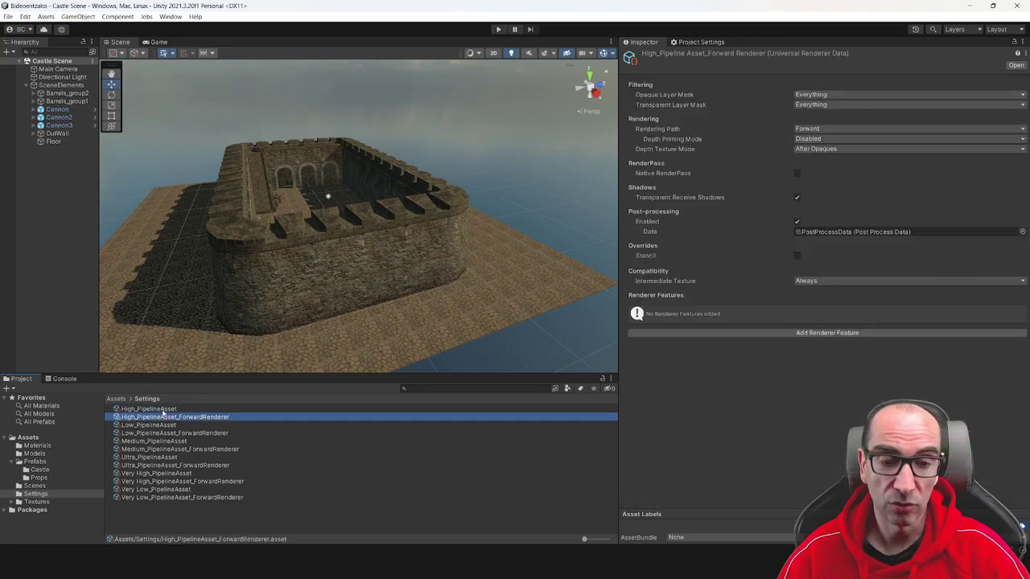
click(165, 410)
click(165, 417)
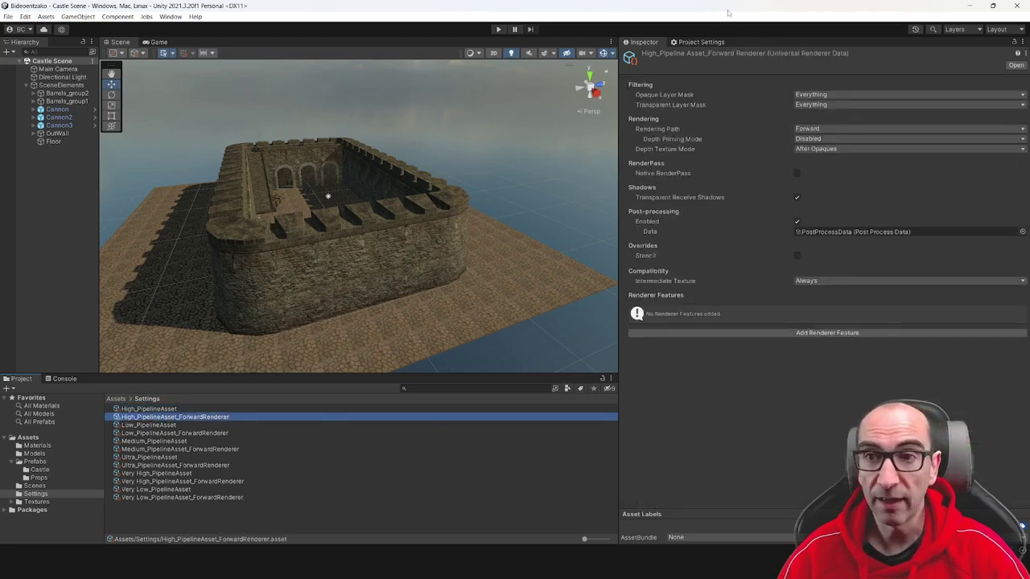
click(697, 43)
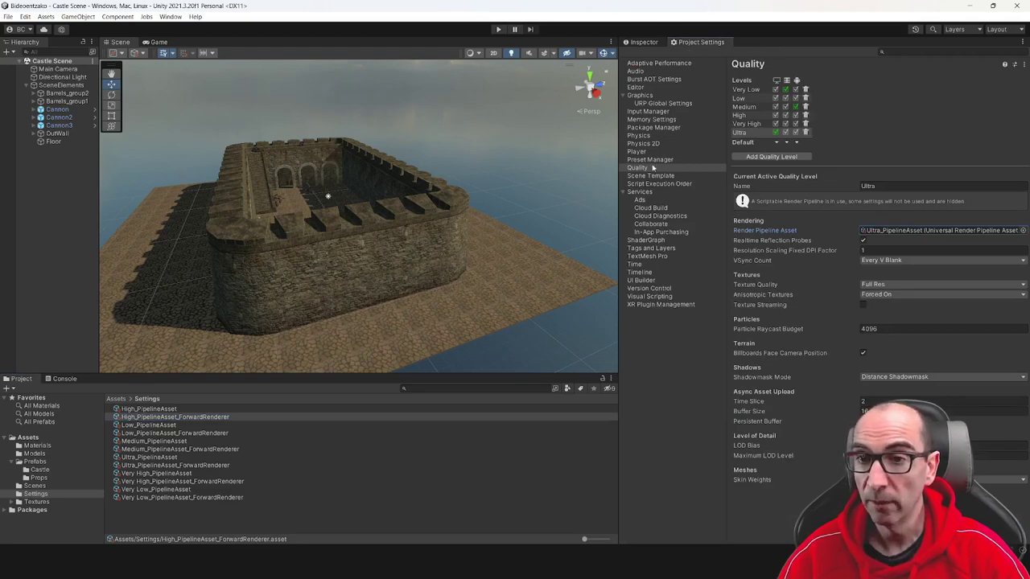
click(647, 96)
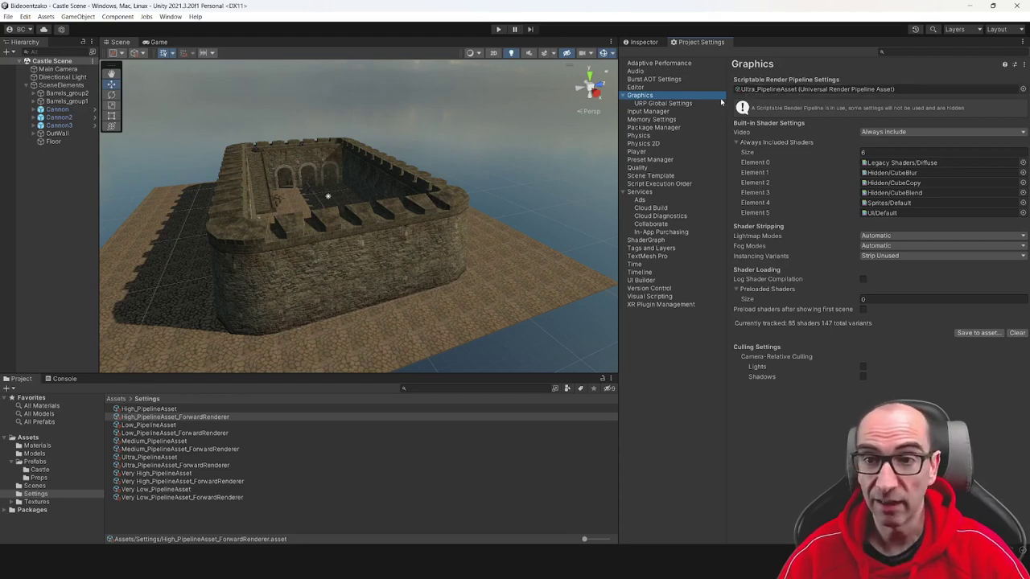
Browse the Quality, Graphics and URP Global Settings pages, ending on Quality with Ultra_PipelineAsset
click(643, 168)
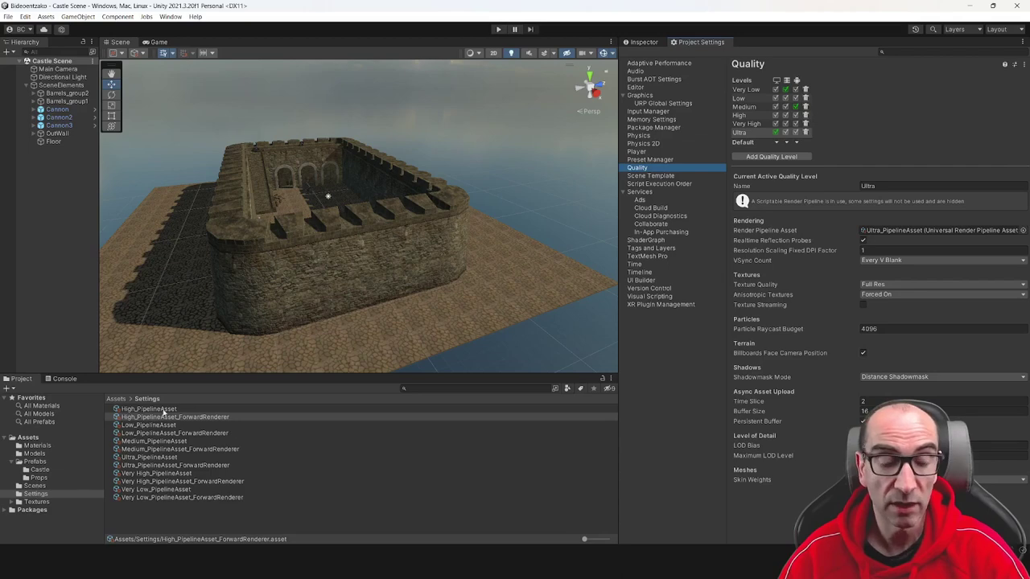
click(648, 98)
click(664, 103)
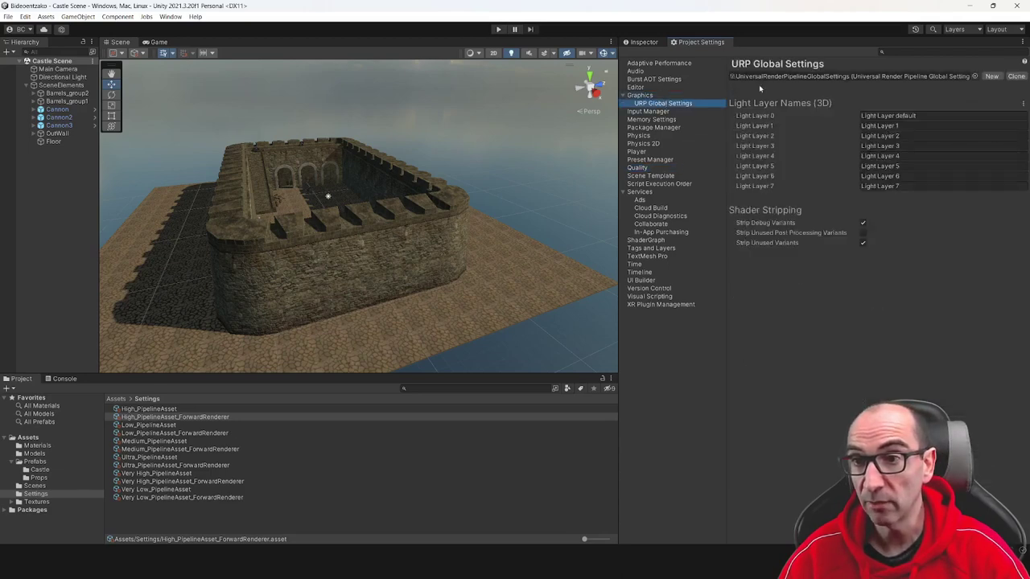
click(657, 96)
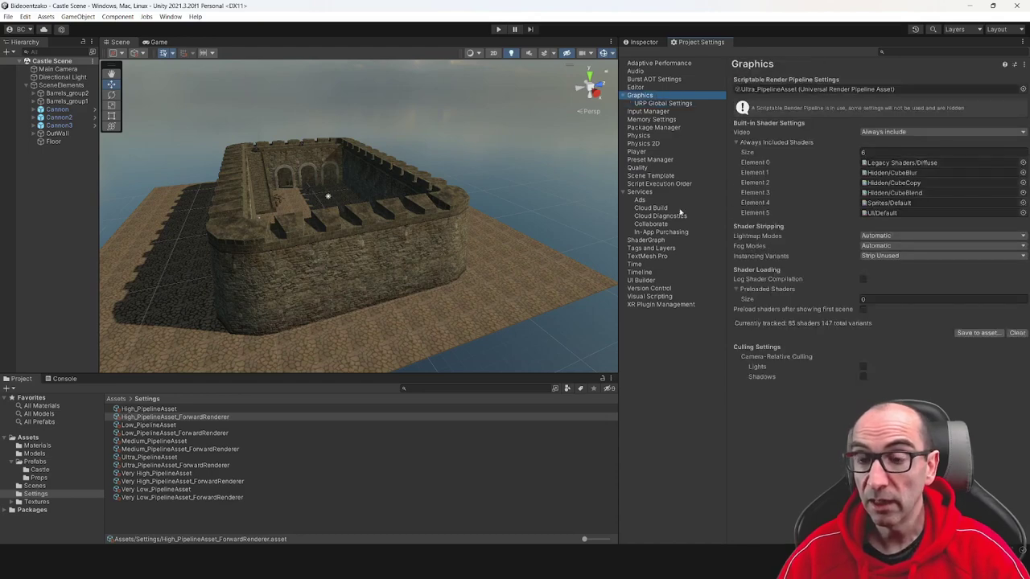
click(640, 167)
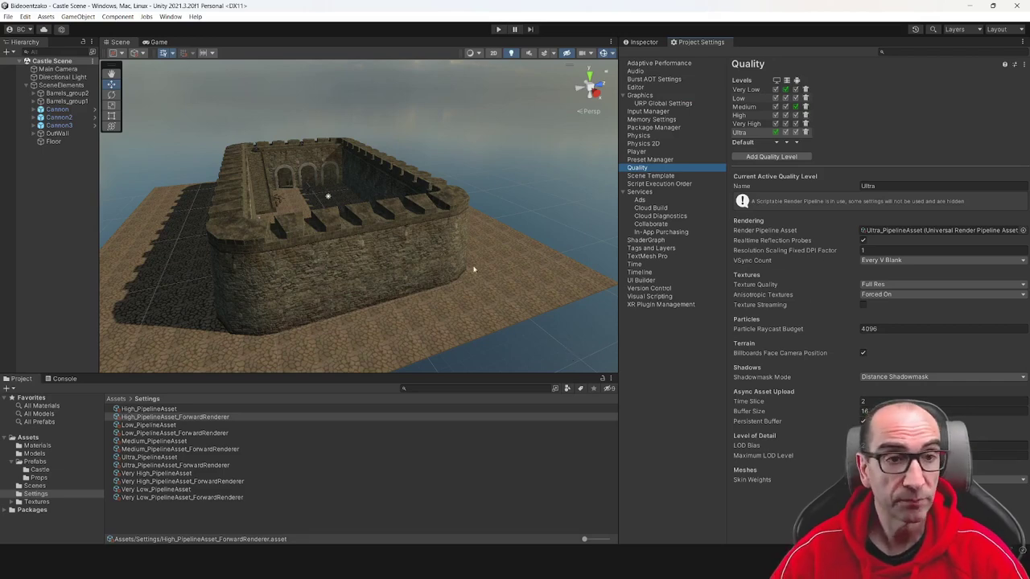
Orbit down into the castle, preview it through the Game camera, then return to Scene view
mouse_move(473, 270)
alt+mouse_down()
mouse_move(490, 291)
mouse_move(431, 260)
mouse_move(416, 280)
alt+mouse_up()
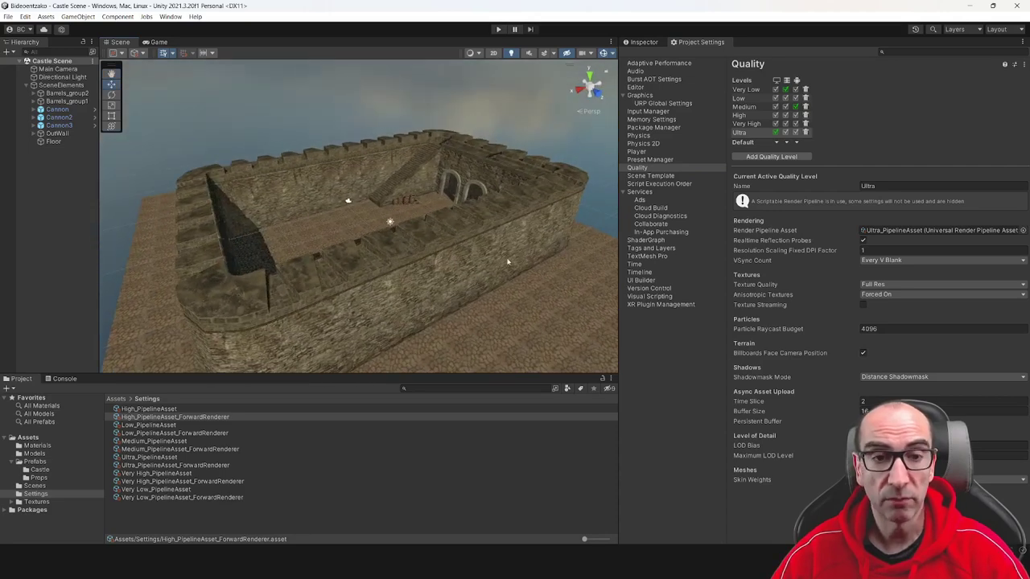
click(165, 42)
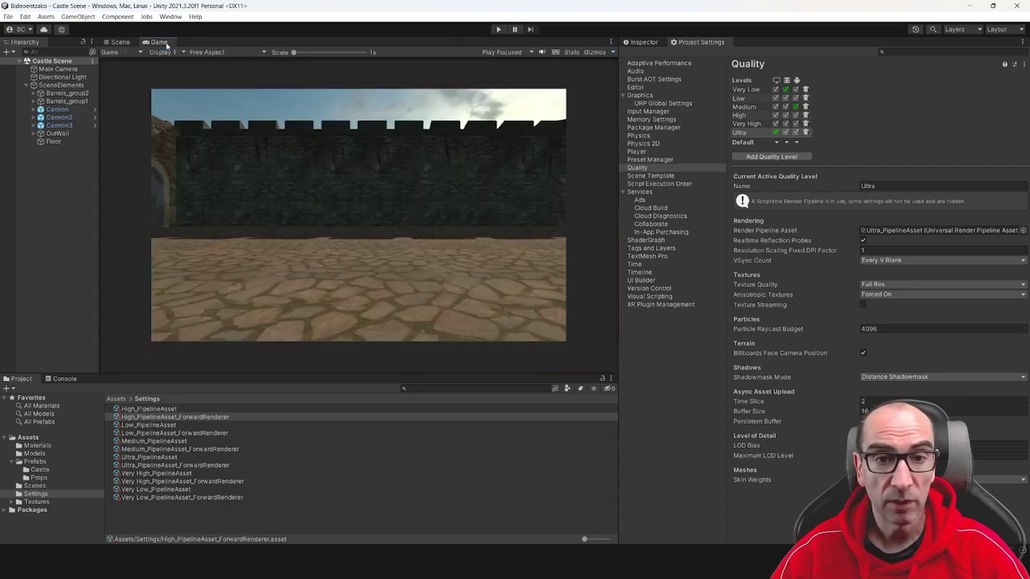
click(121, 42)
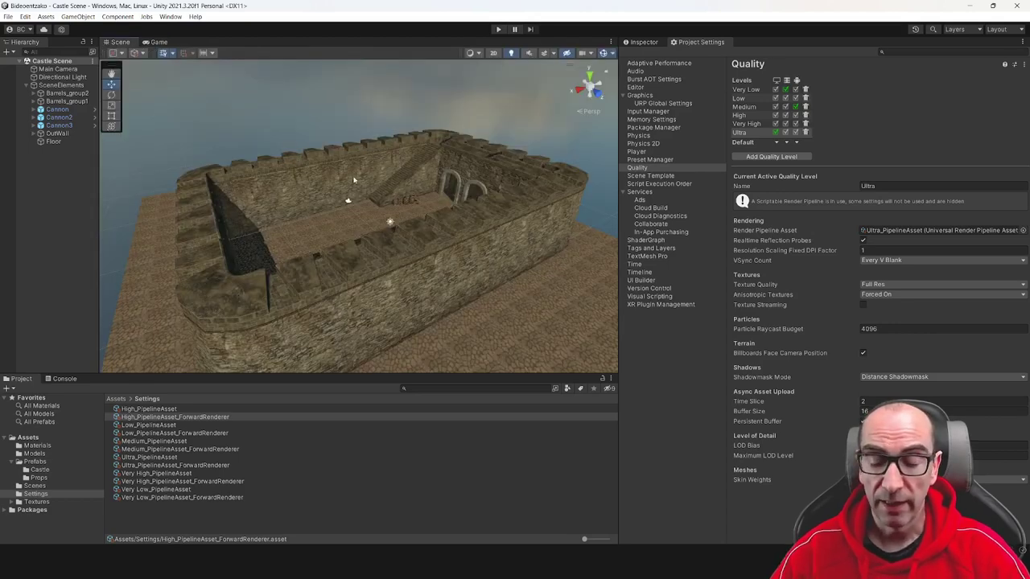